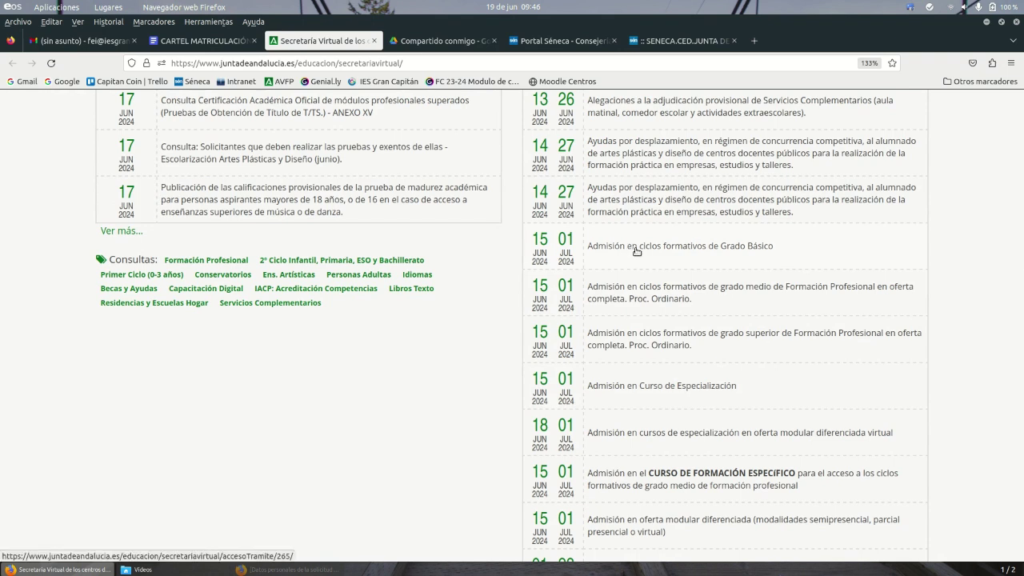
# Open the admission procedure for Grado Básico training cycles and choose to access it with the iANDE key.
pyautogui.click(654, 248)
pyautogui.scroll(-2, 604, 335)
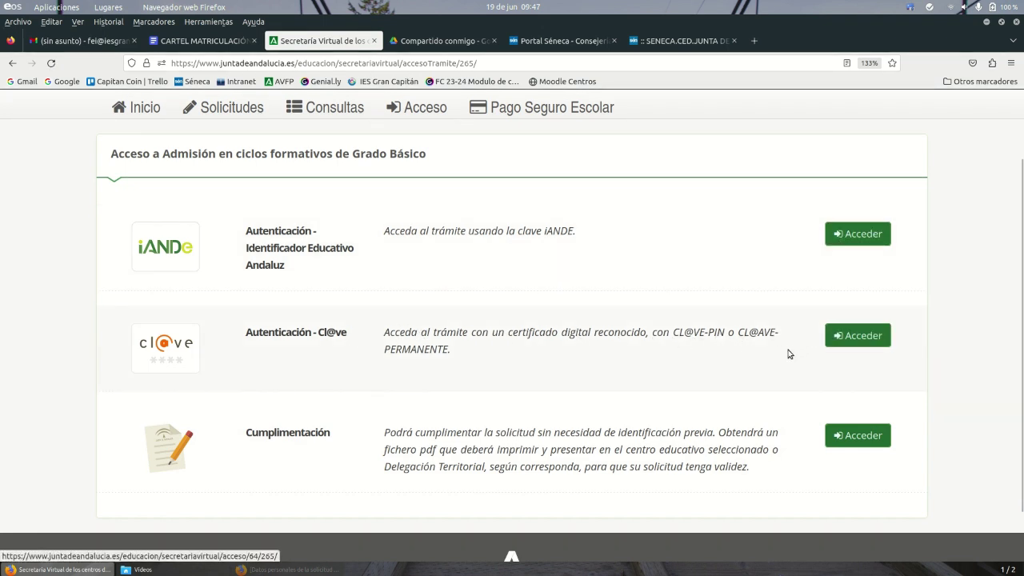
pyautogui.scroll(2, 758, 354)
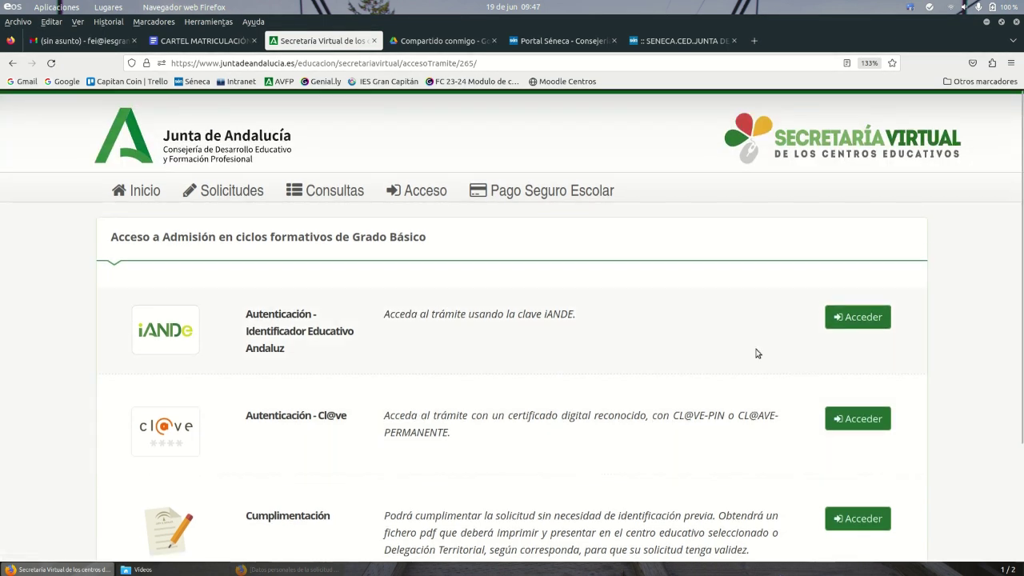
pyautogui.click(852, 318)
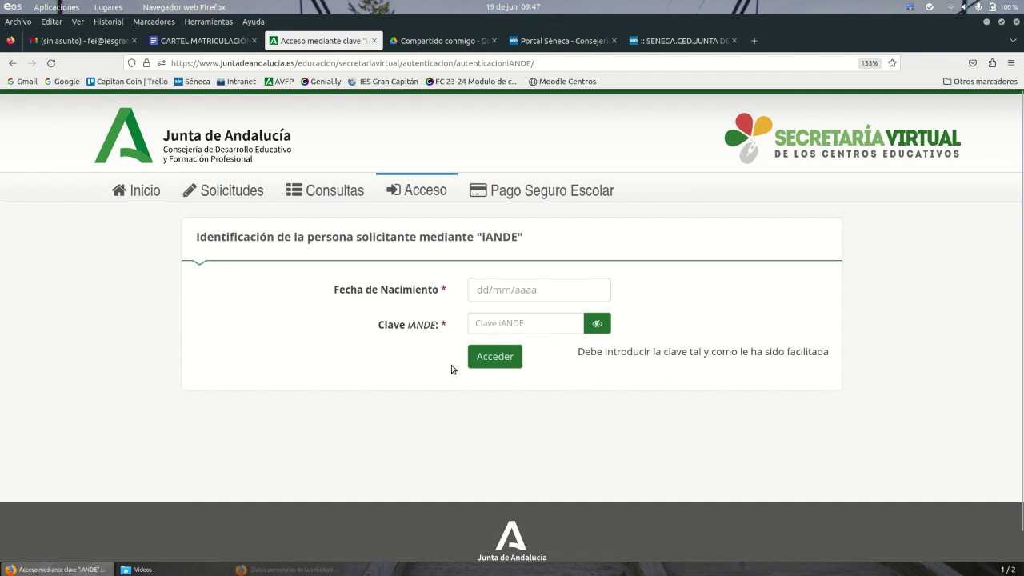
# Switch to the browser window containing the personal data form of the enrolment application.
pyautogui.click(288, 570)
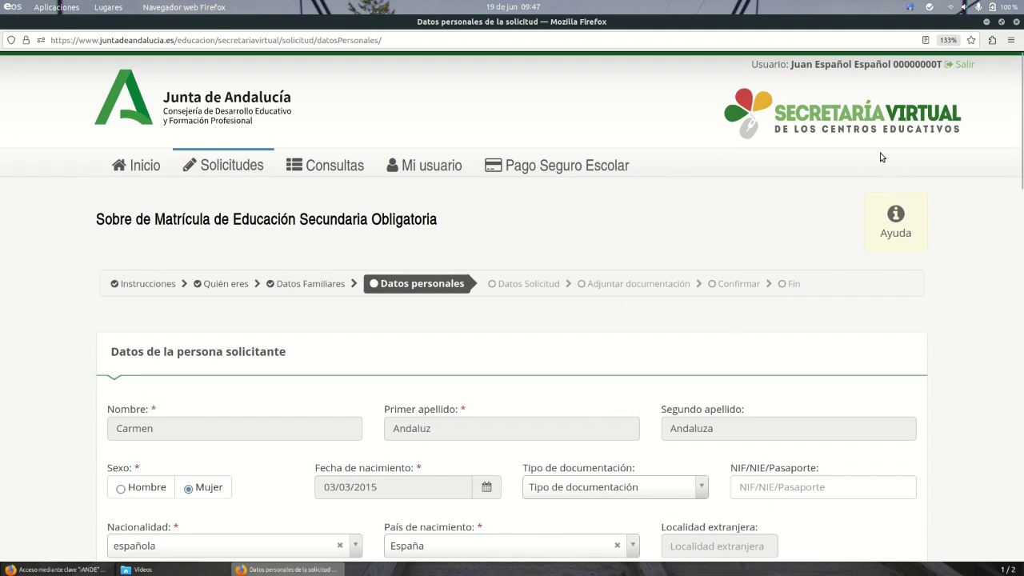
pyautogui.click(910, 6)
pyautogui.click(910, 64)
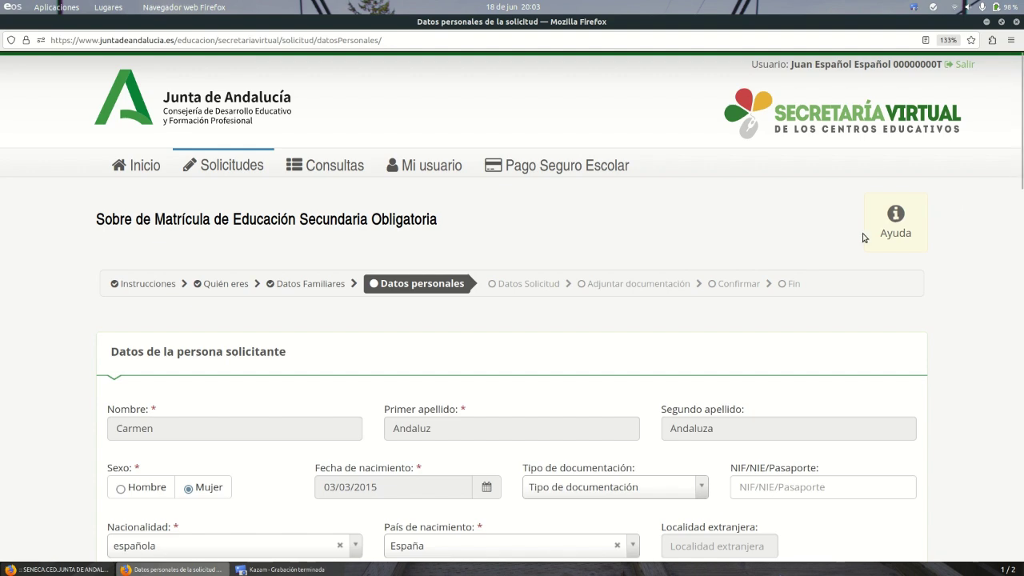
# Review the applicant's personal data, including the available identity document types, birthplace, address and contact fields.
pyautogui.scroll(-3, 846, 248)
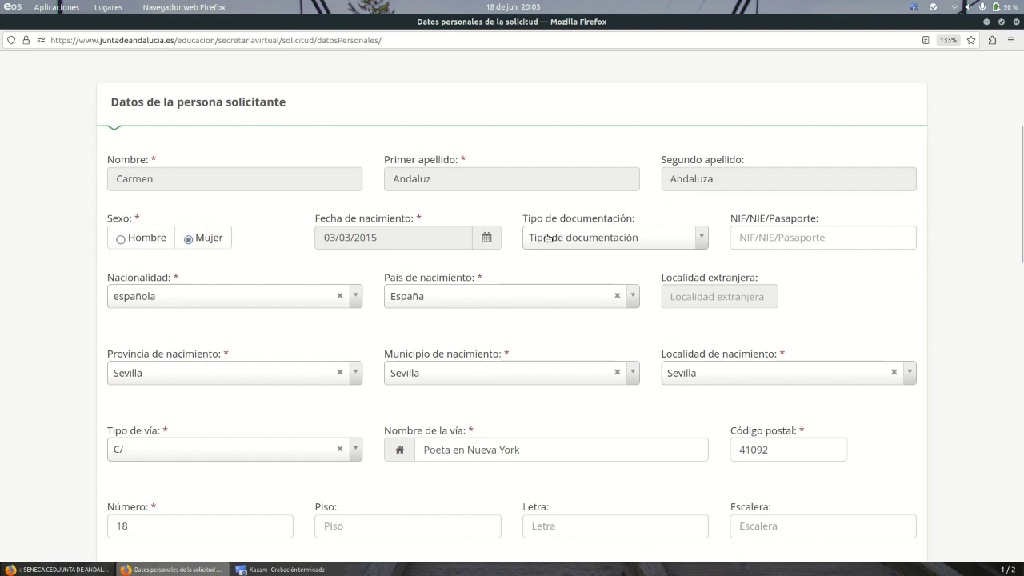
pyautogui.click(672, 236)
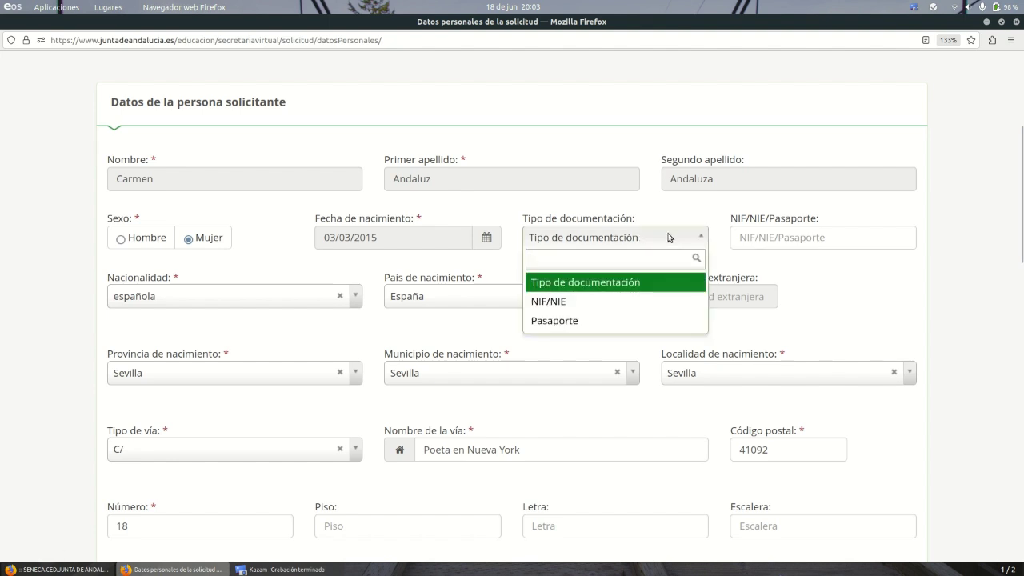
pyautogui.click(677, 204)
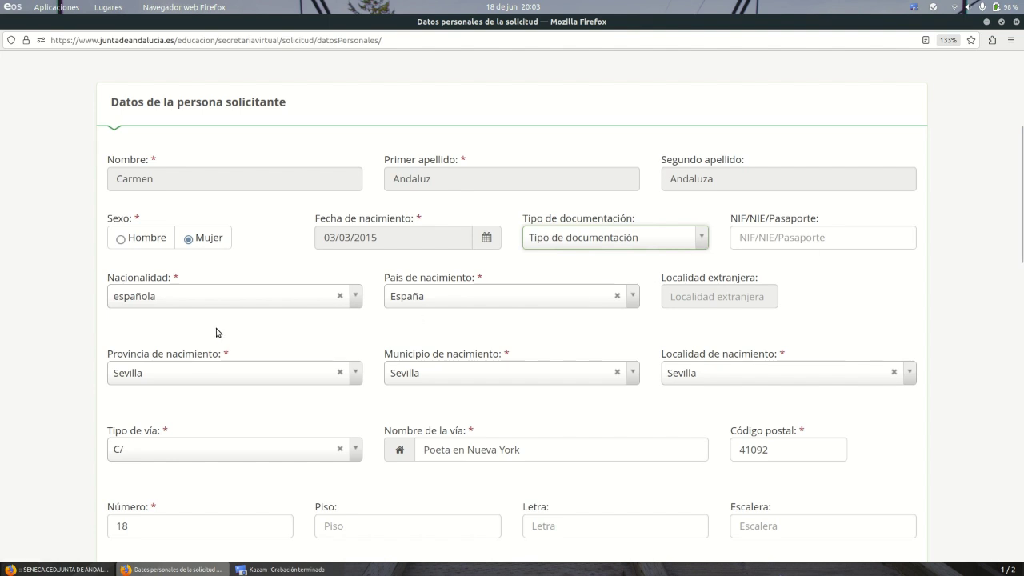
pyautogui.scroll(-4, 251, 343)
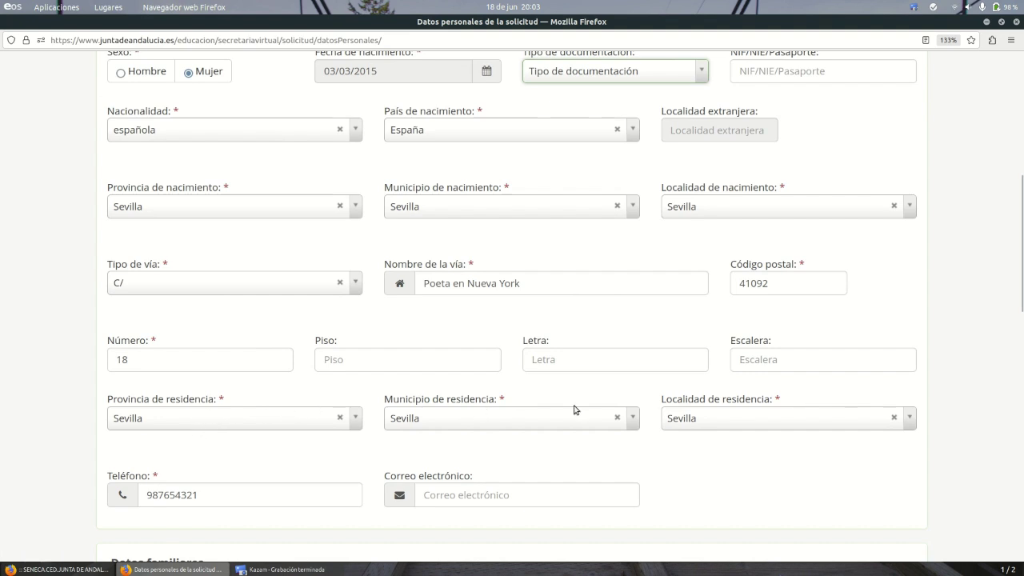
pyautogui.scroll(-3, 707, 330)
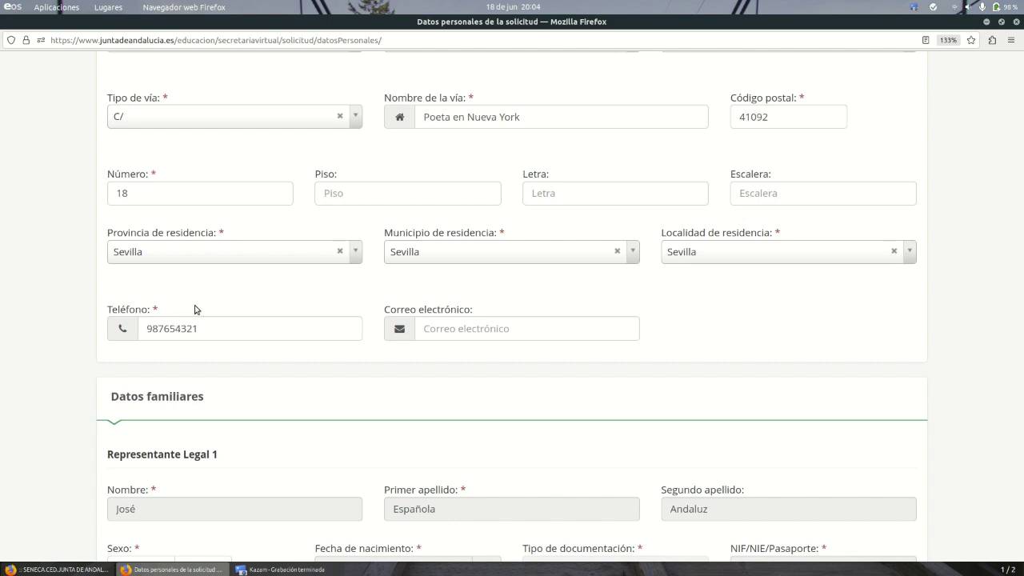
# Review the family data of both legal representatives and check the relationship options for Representante Legal 1.
pyautogui.scroll(-4, 228, 310)
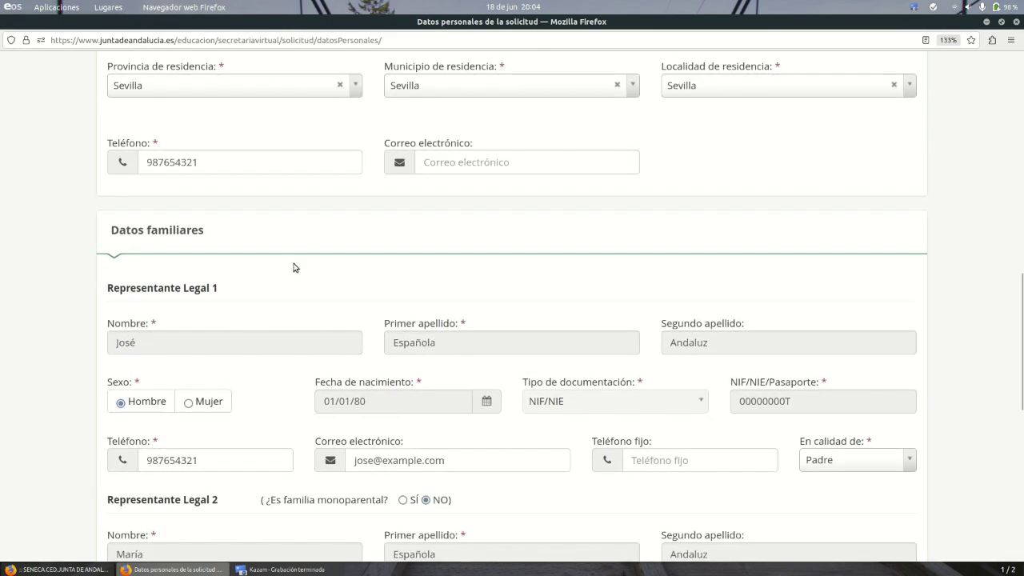
pyautogui.scroll(-1, 293, 260)
pyautogui.scroll(-1, 294, 254)
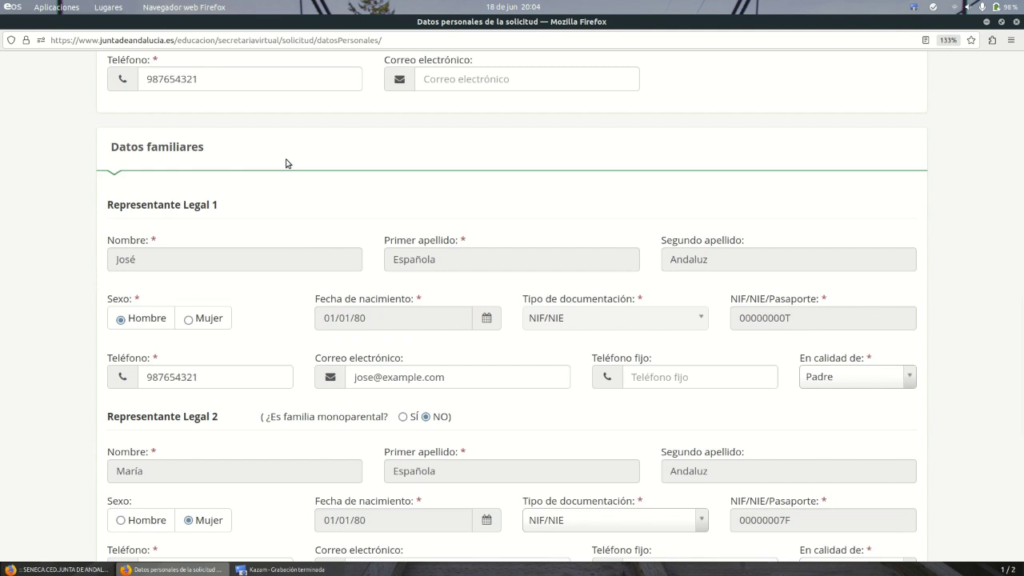
pyautogui.scroll(-2, 287, 164)
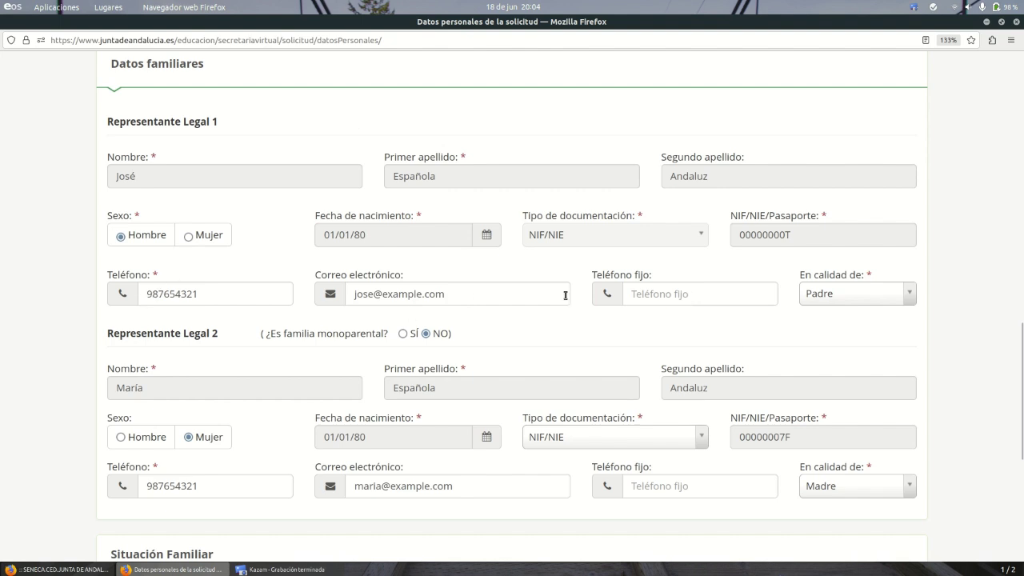
pyautogui.click(829, 296)
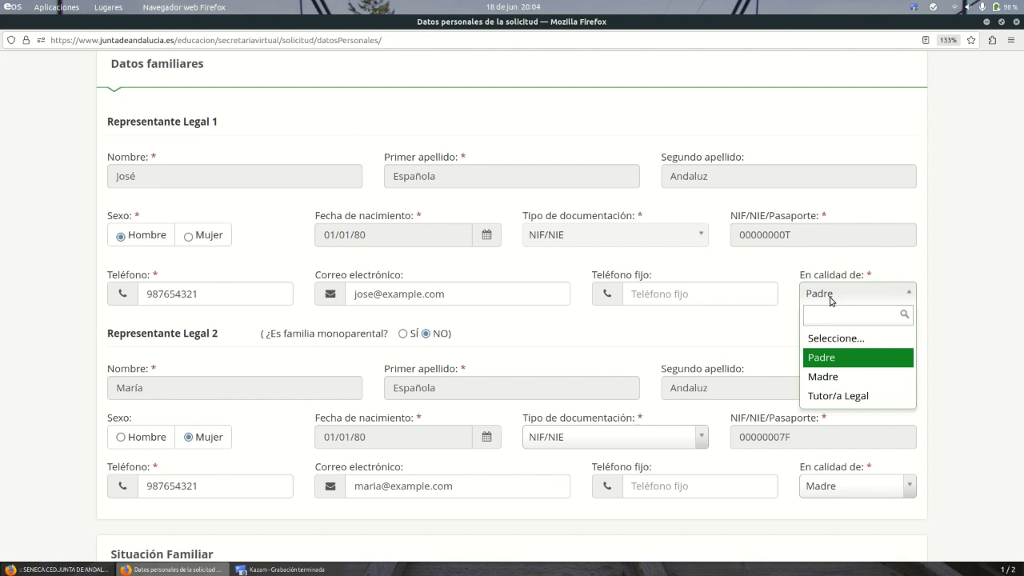
pyautogui.click(829, 296)
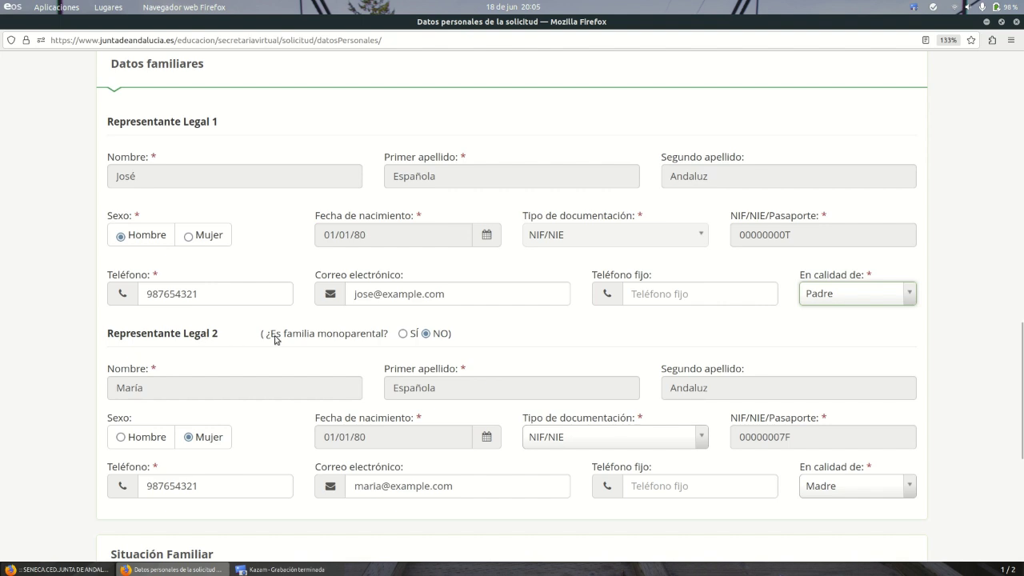
# Mark the family as single-parent for Representante Legal 2 and return the answer to NO.
pyautogui.click(405, 335)
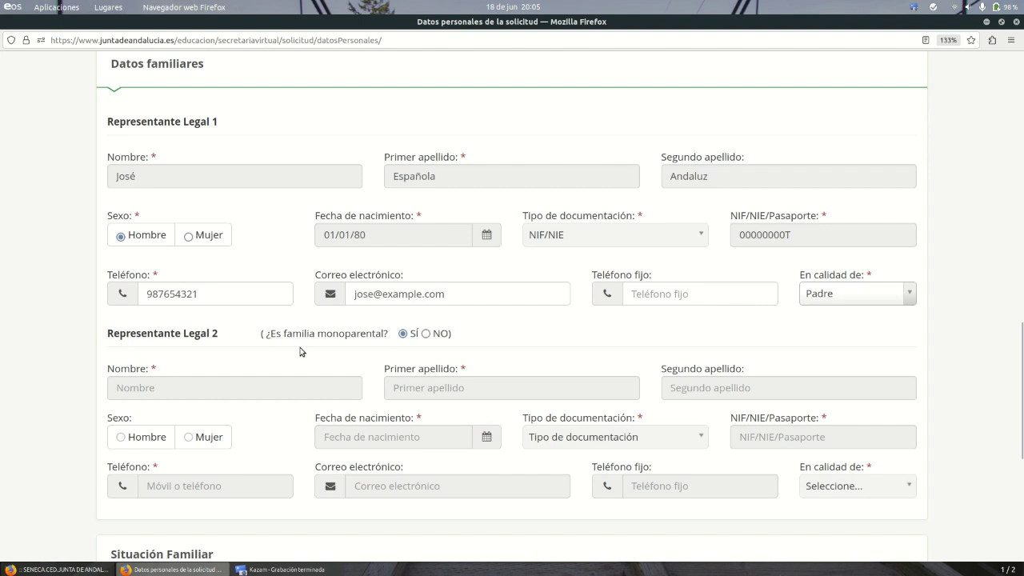
pyautogui.click(425, 335)
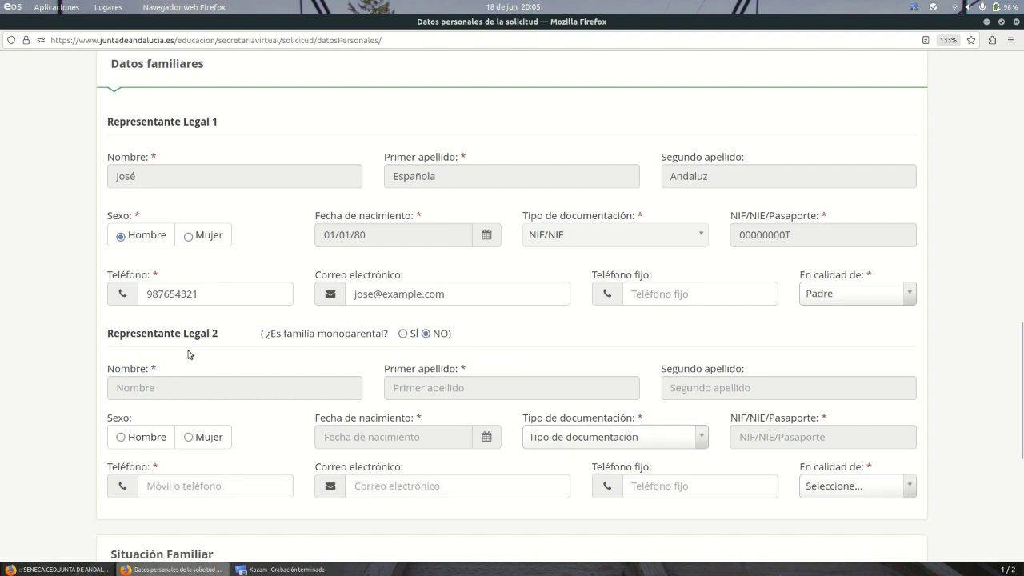
pyautogui.scroll(-2, 190, 358)
pyautogui.scroll(2, 213, 282)
pyautogui.scroll(-2, 225, 240)
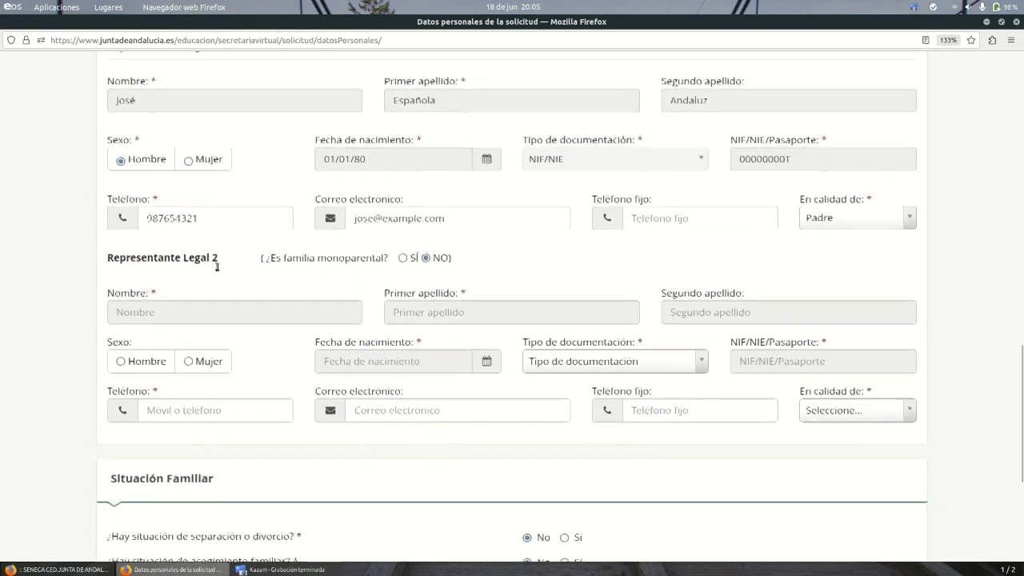
# Review the Situación Familiar questions on separation, foster care and custody at the end of the form.
pyautogui.scroll(-2, 437, 308)
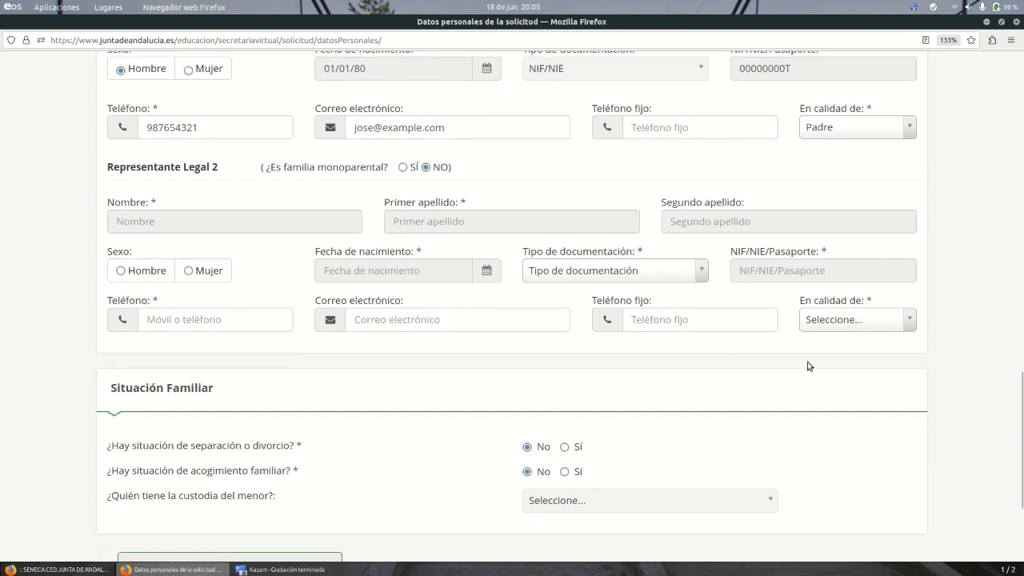
pyautogui.scroll(-4, 807, 361)
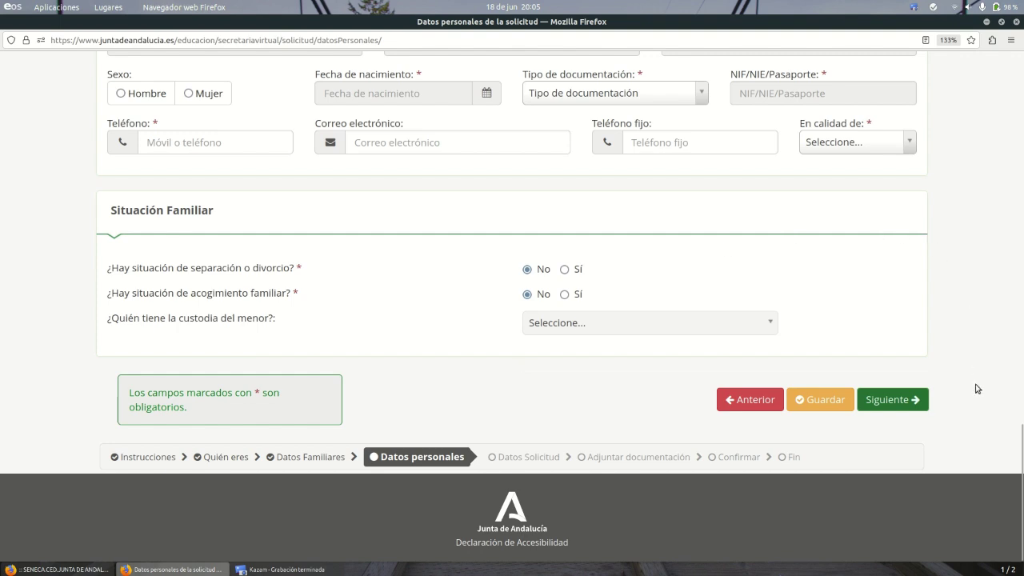
pyautogui.click(916, 8)
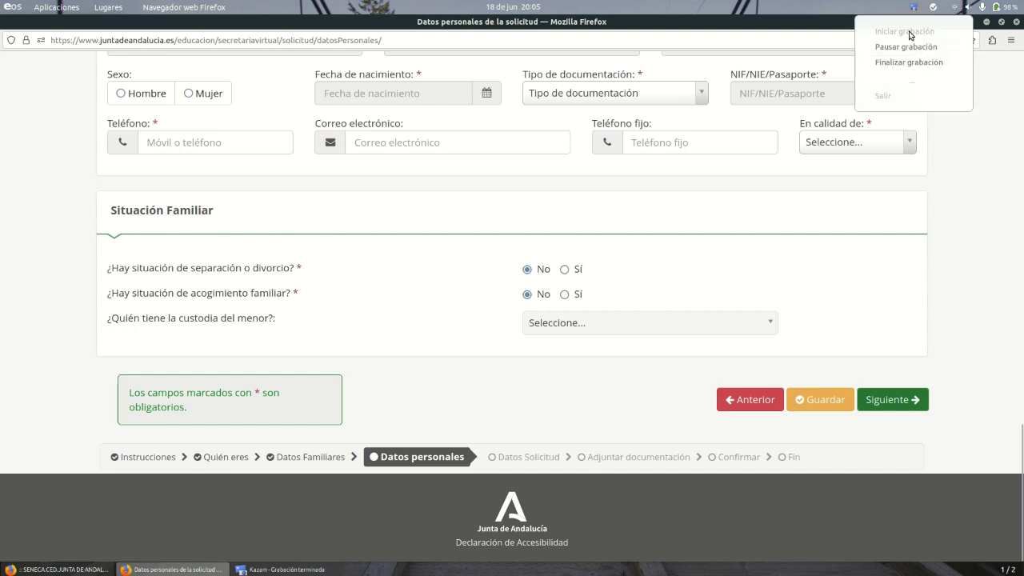
pyautogui.click(904, 61)
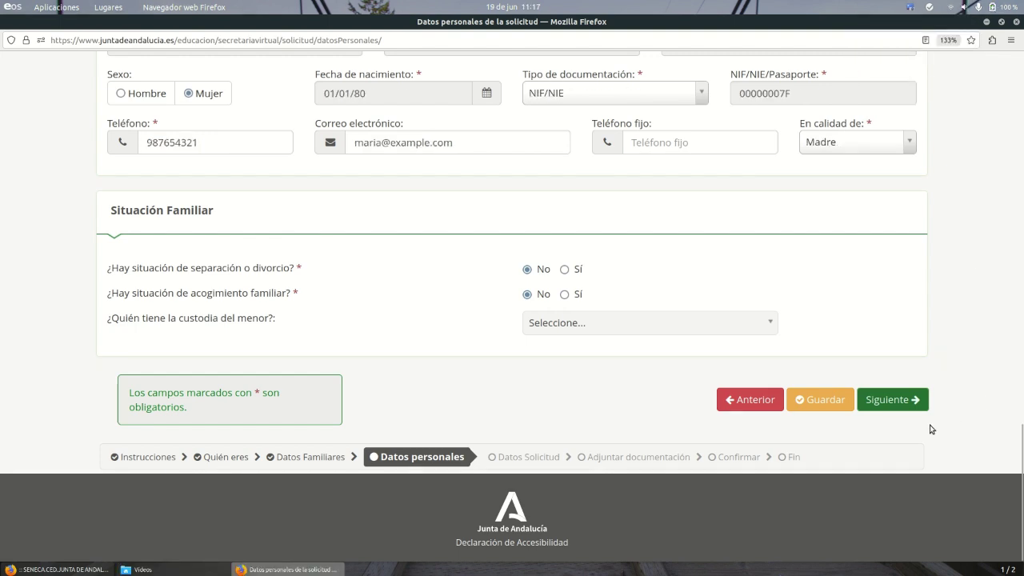
# Submit the personal data page and advance to the Datos Solicitud stage.
pyautogui.click(916, 400)
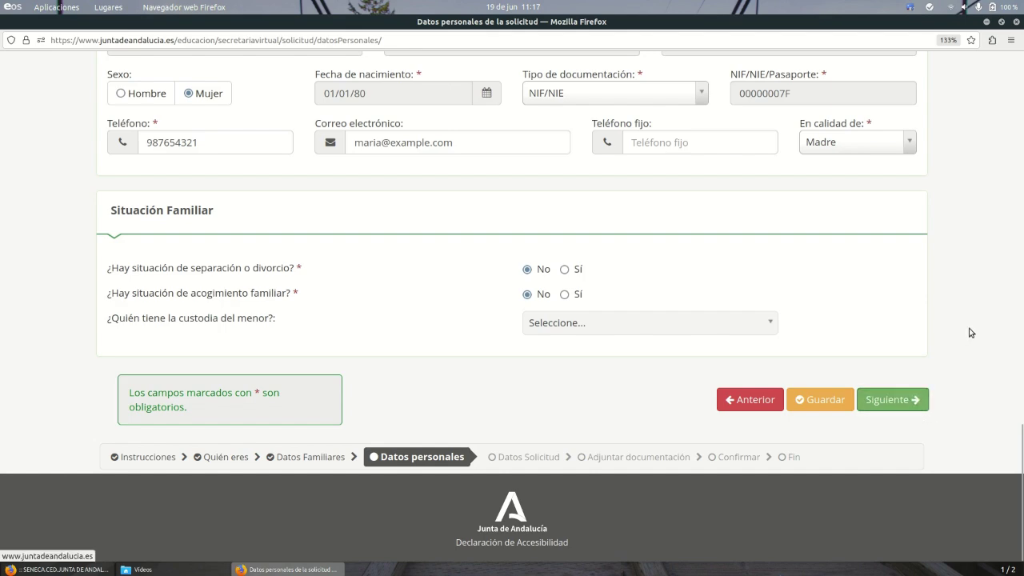
pyautogui.scroll(-15, 961, 343)
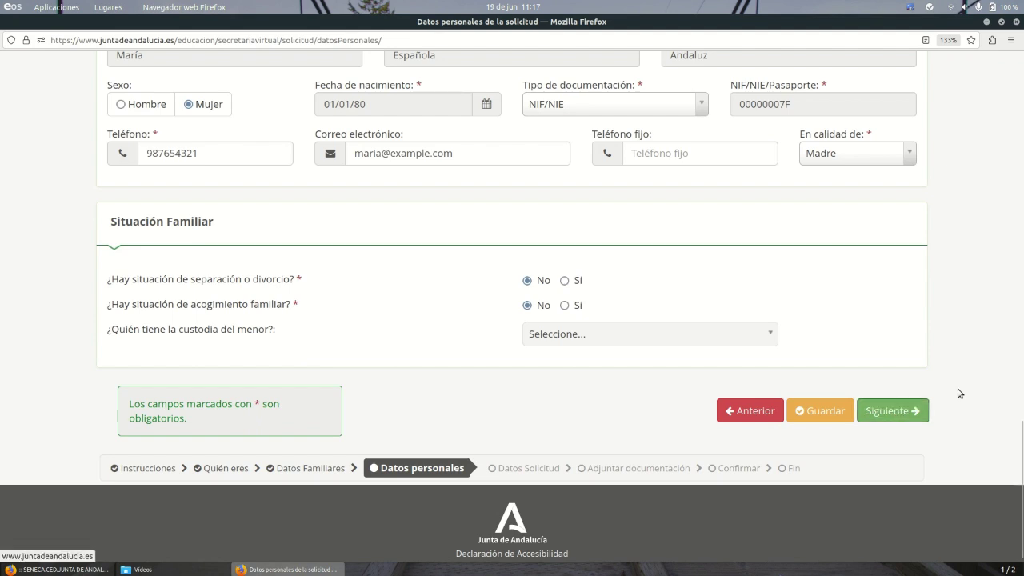
pyautogui.click(917, 413)
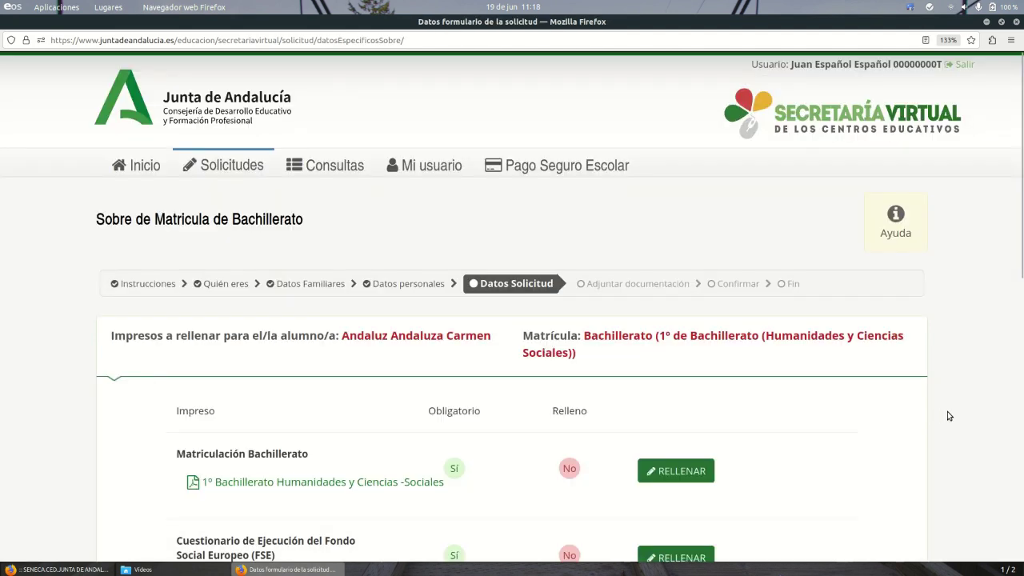
# Review the enrolment forms and consult the 1º Bachillerato Humanidades y Ciencias Sociales itinerary document, returning to the application.
pyautogui.scroll(-5, 952, 354)
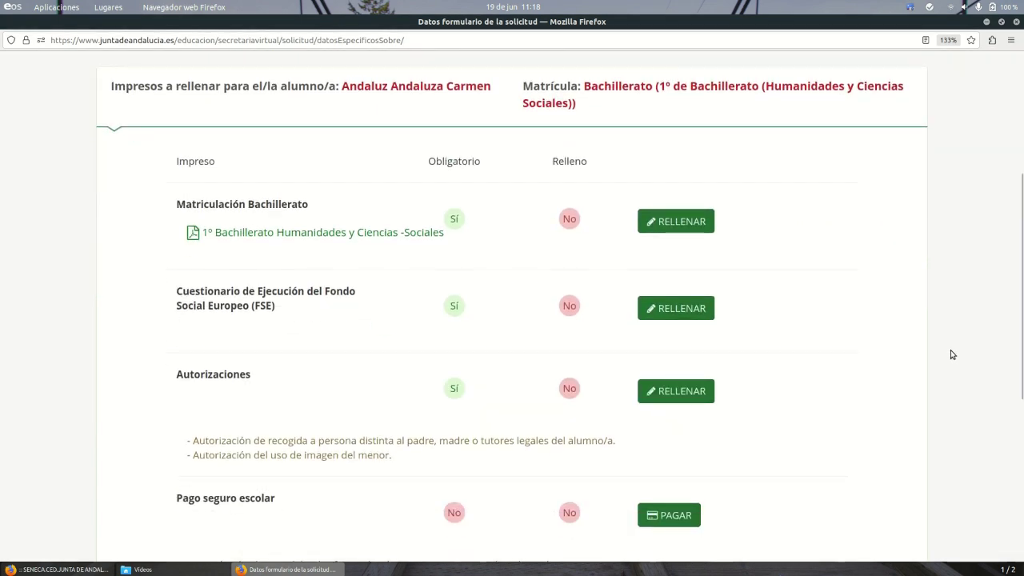
pyautogui.scroll(2, 952, 355)
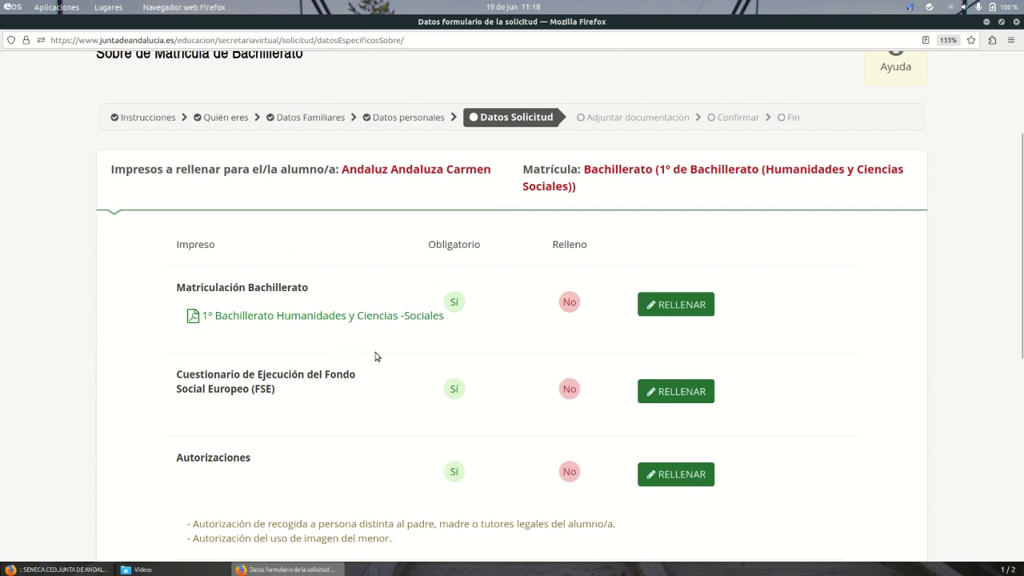
pyautogui.click(311, 321)
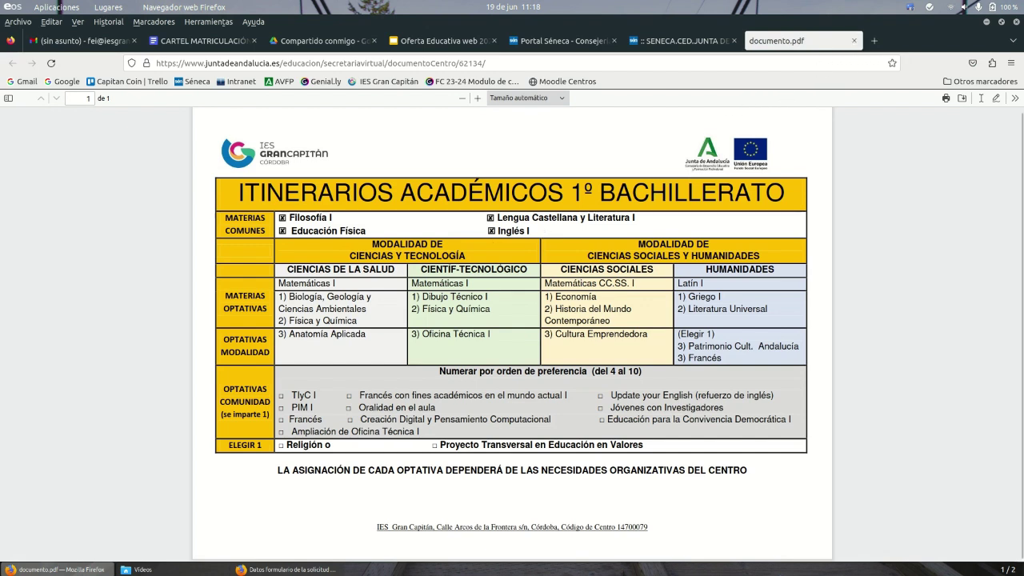
pyautogui.click(288, 570)
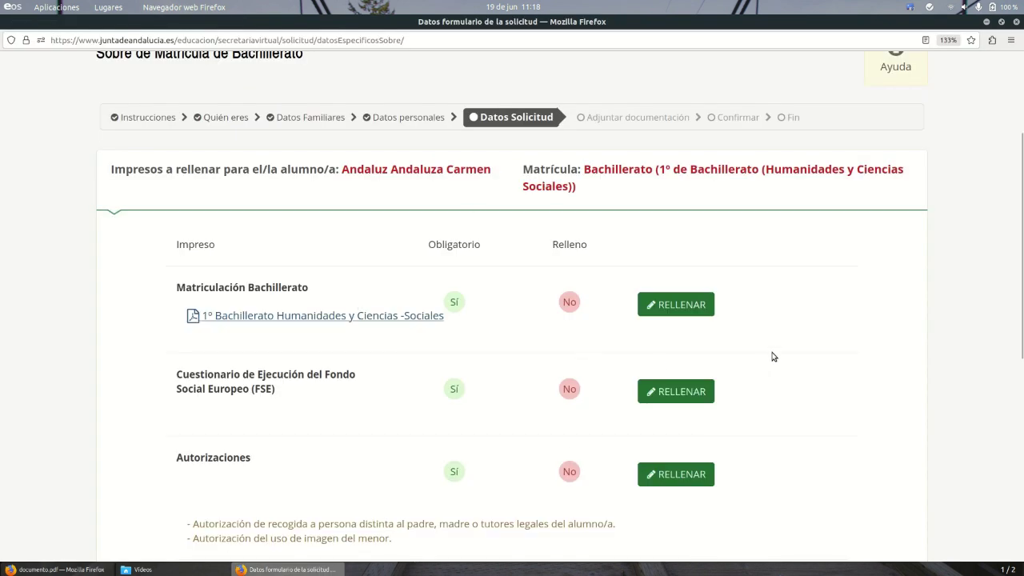
# Start filling in the Matriculación Bachillerato form and select the Opción A: CIENCIAS SOCIALES itinerary.
pyautogui.click(688, 305)
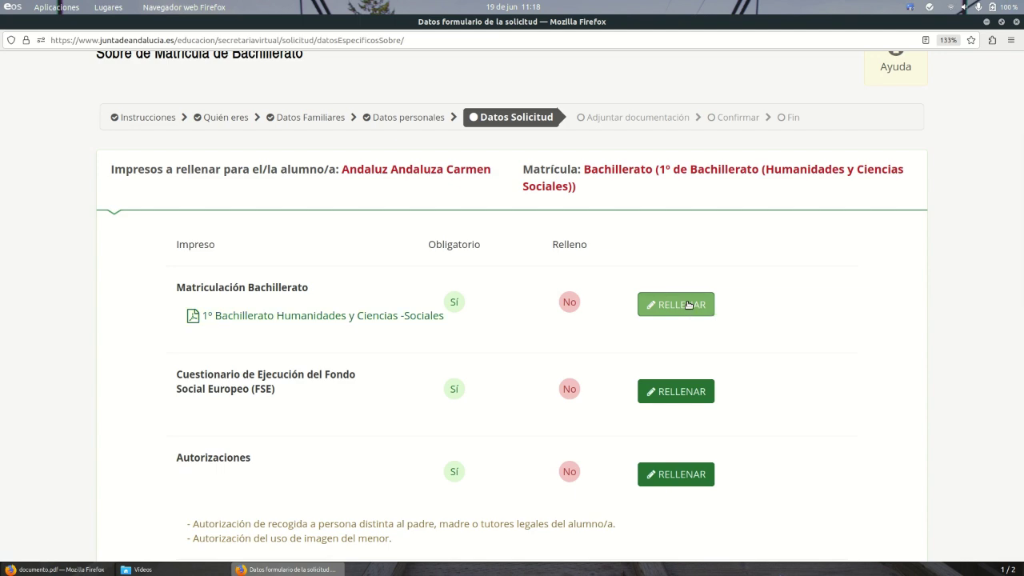
pyautogui.scroll(-10, 850, 302)
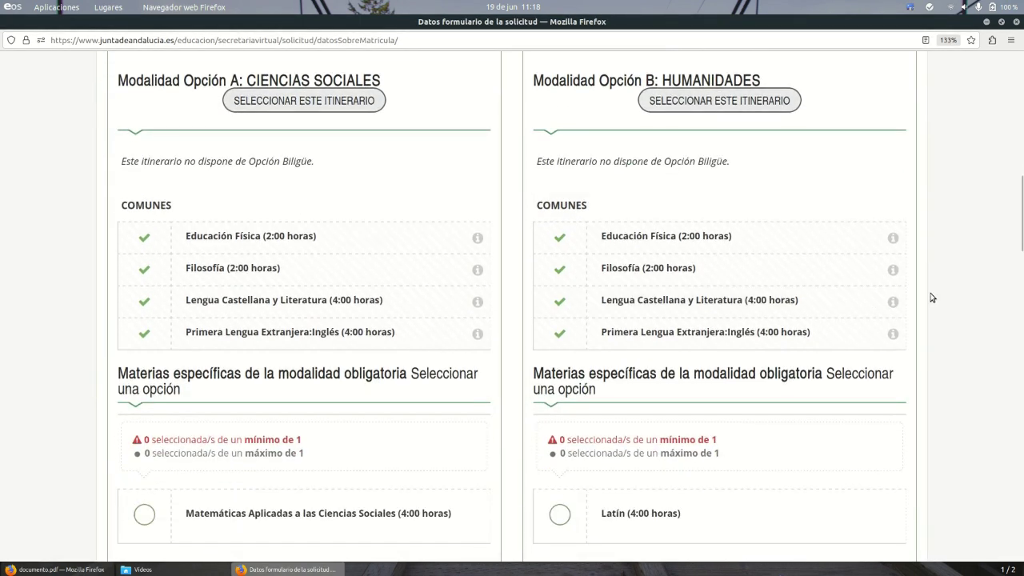
pyautogui.click(909, 9)
pyautogui.click(915, 62)
pyautogui.click(342, 100)
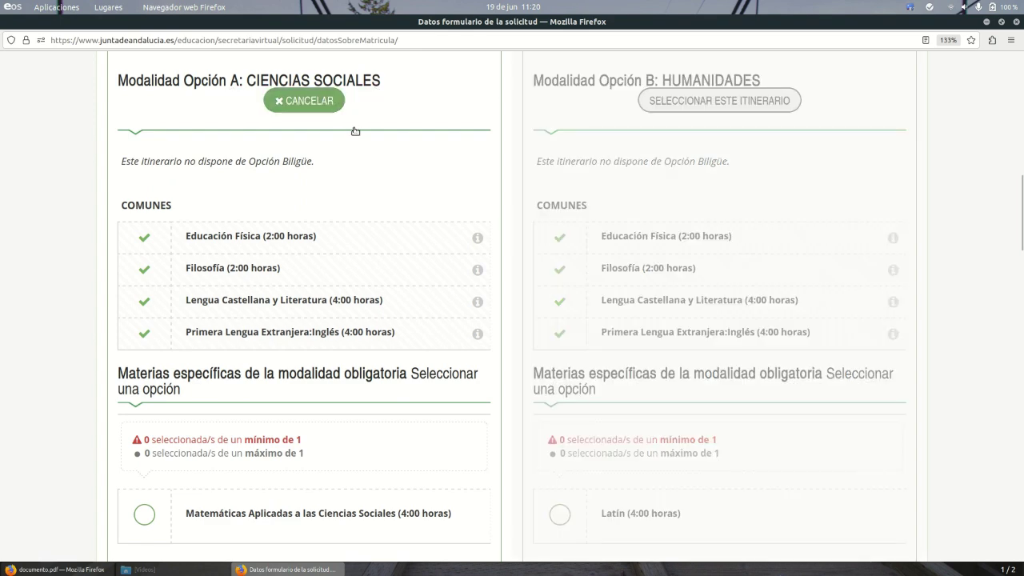
# Choose Matemáticas Aplicadas a las Ciencias Sociales as the compulsory modality subject of the selected itinerary.
pyautogui.scroll(-3, 356, 131)
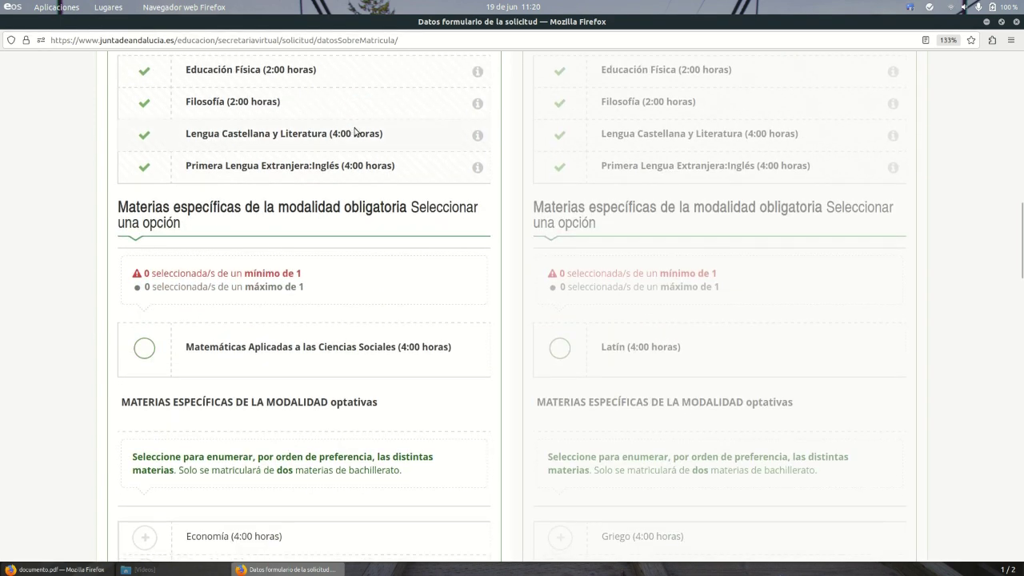
pyautogui.scroll(-2, 355, 131)
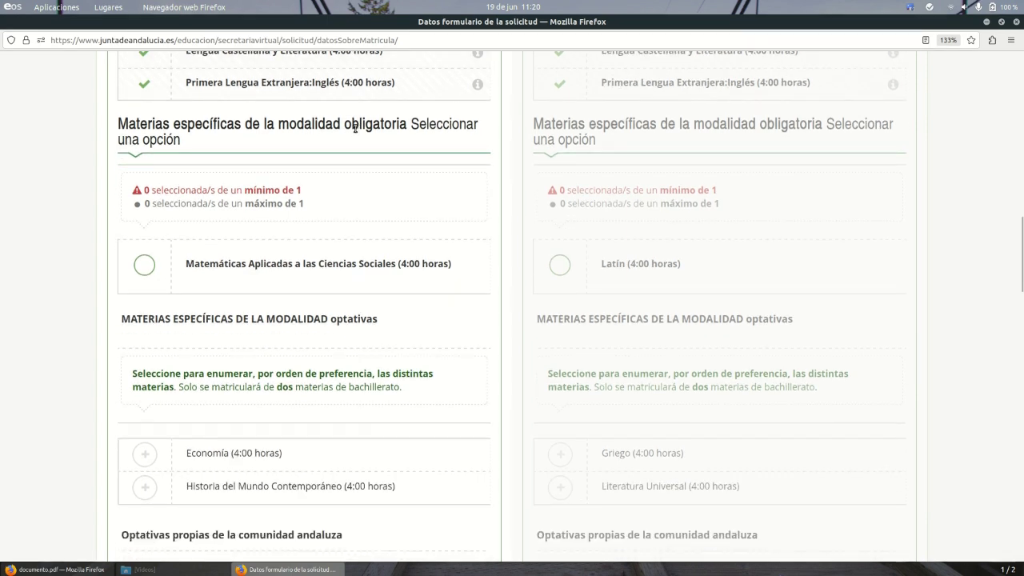
pyautogui.click(151, 267)
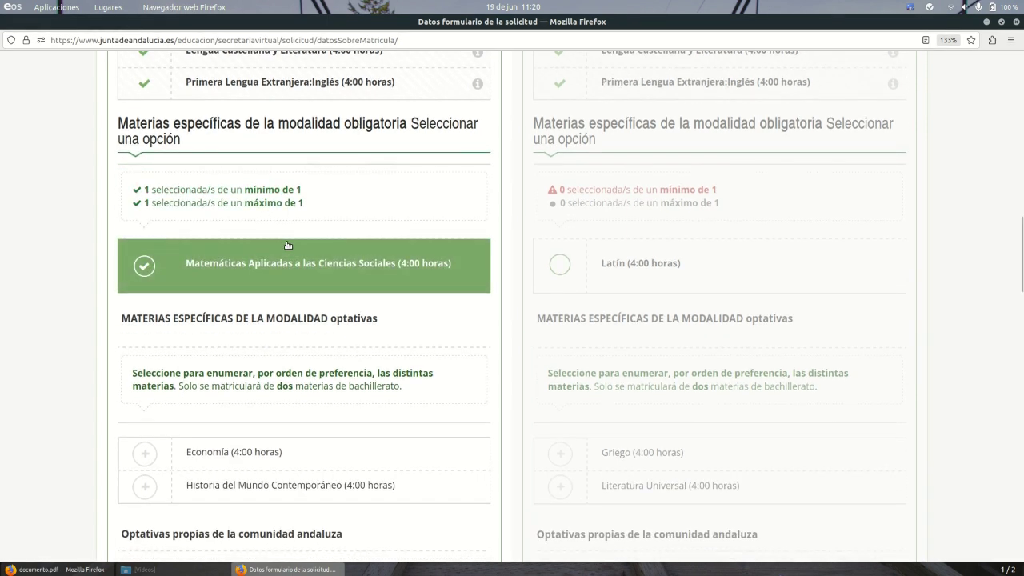
# Rank Economía first and Historia del Mundo Contemporáneo second among the optional modality subjects of the Ciencias Sociales itinerary.
pyautogui.scroll(-3, 288, 245)
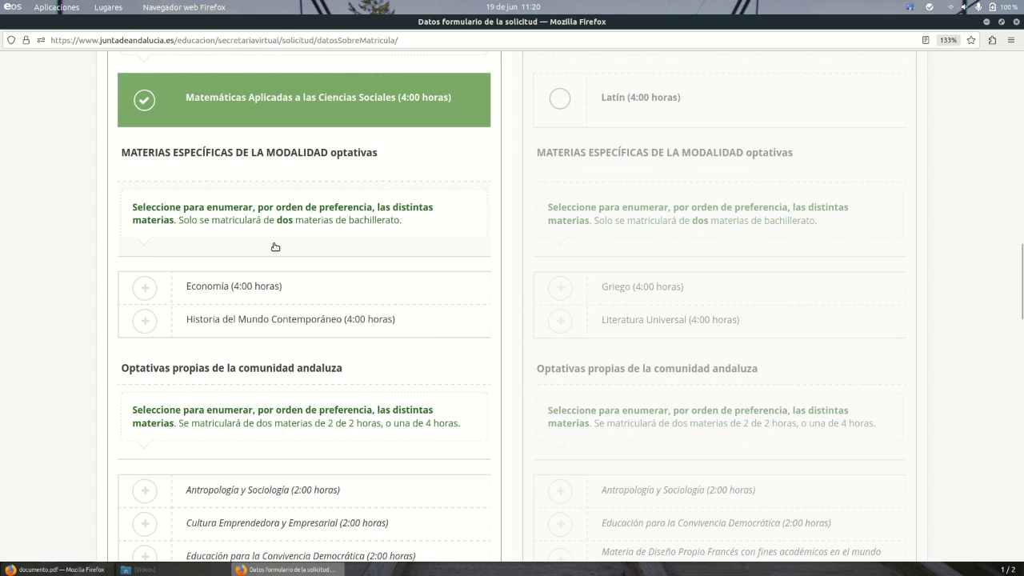
pyautogui.click(145, 290)
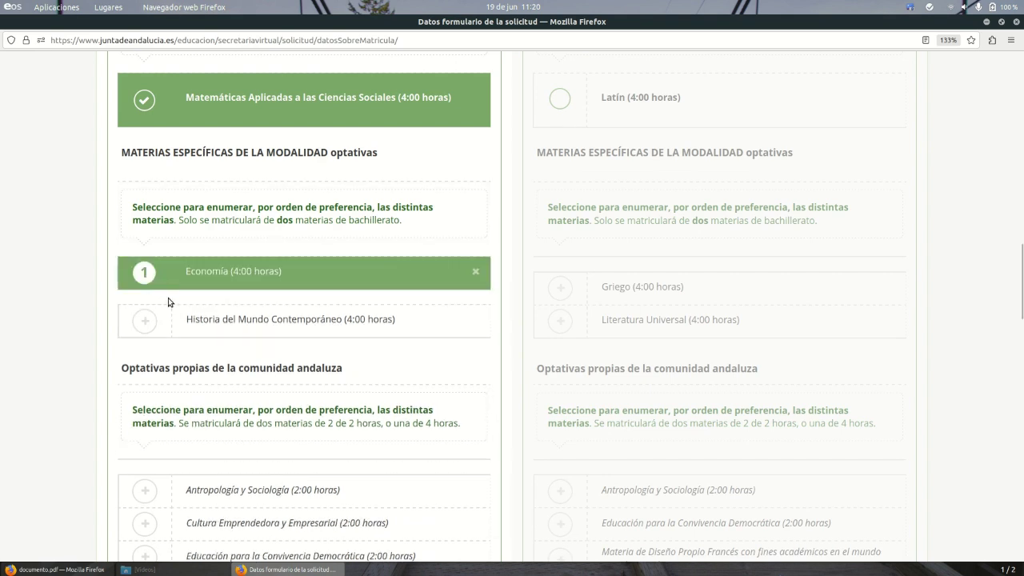
pyautogui.click(146, 322)
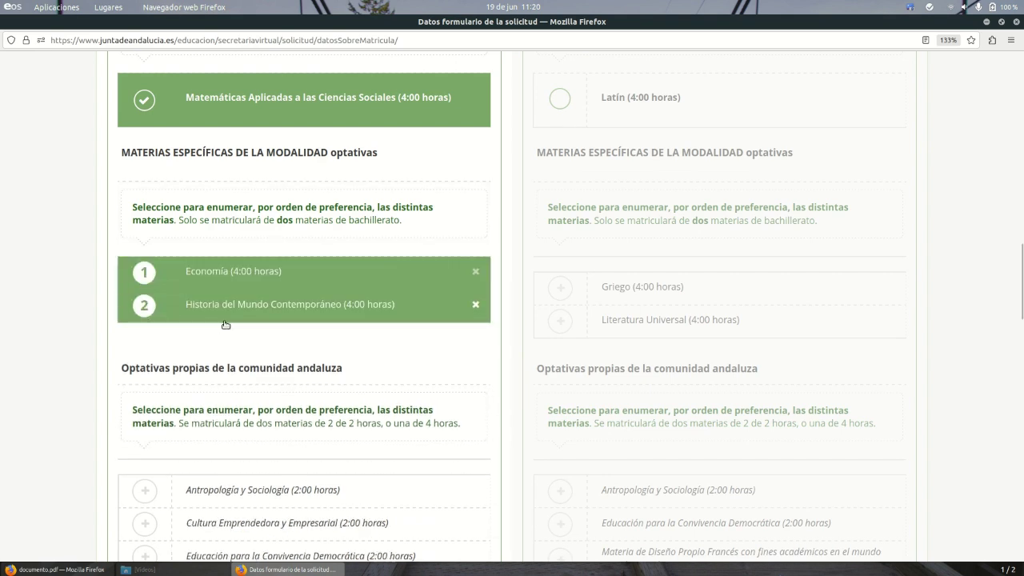
# Rank Cultura Emprendedora y Empresarial, Antropología y Sociología and Educación para la Convivencia Democrática as preferences 1 to 3 among the Andalusian optional subjects.
pyautogui.scroll(-3, 226, 324)
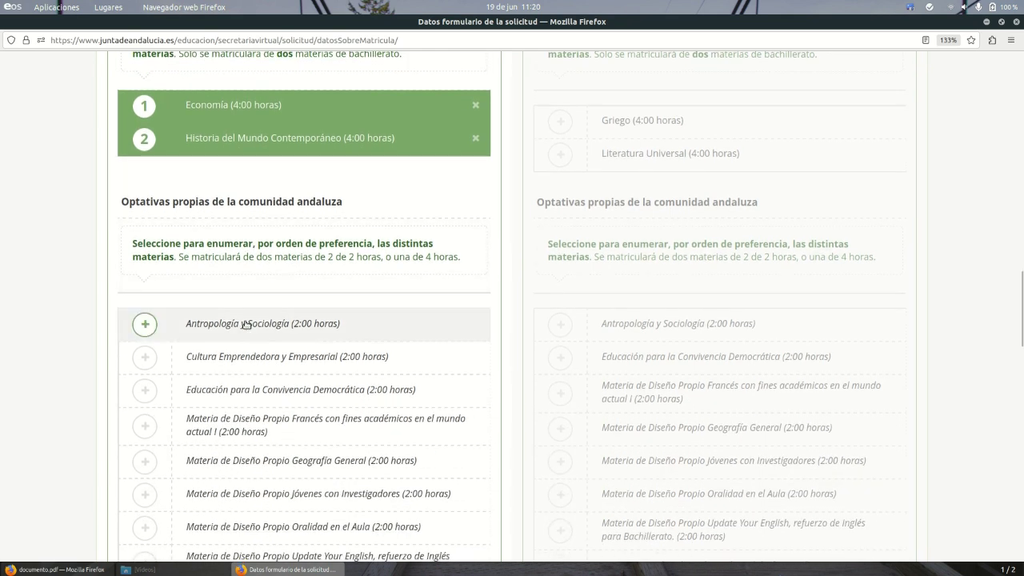
pyautogui.click(145, 361)
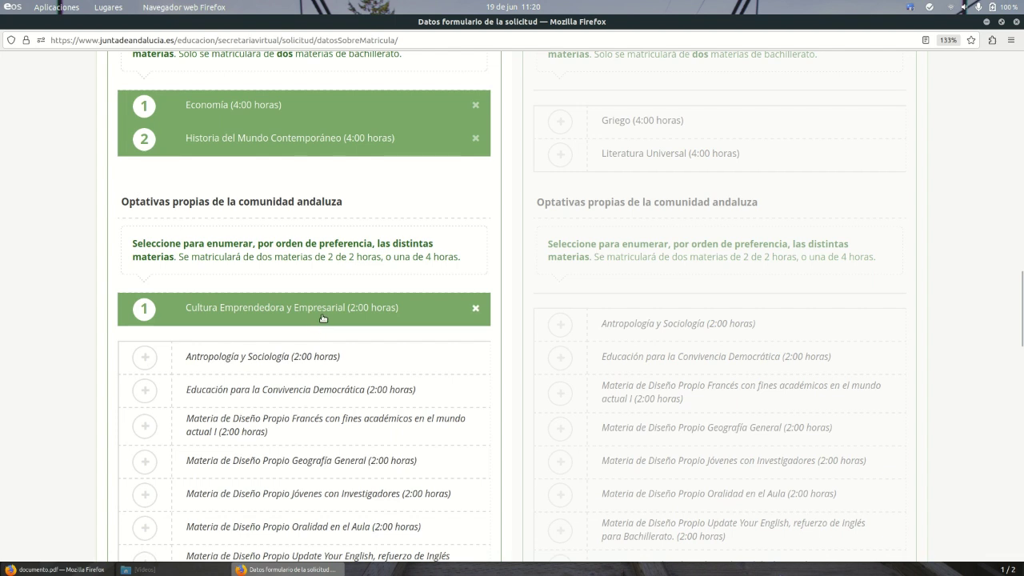
pyautogui.scroll(-1, 322, 345)
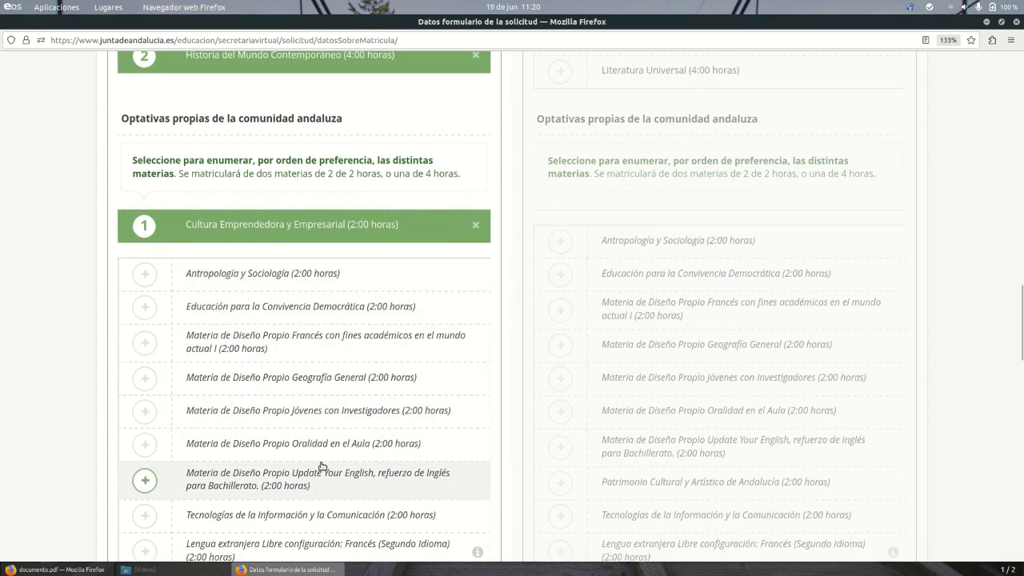
pyautogui.scroll(-2, 320, 468)
pyautogui.scroll(1, 329, 400)
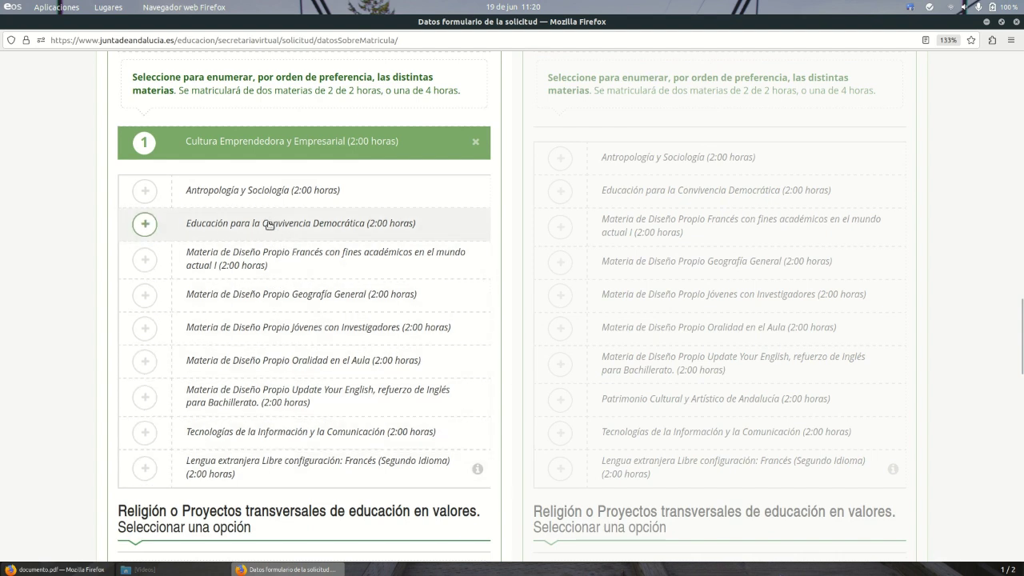
pyautogui.click(146, 192)
pyautogui.click(144, 225)
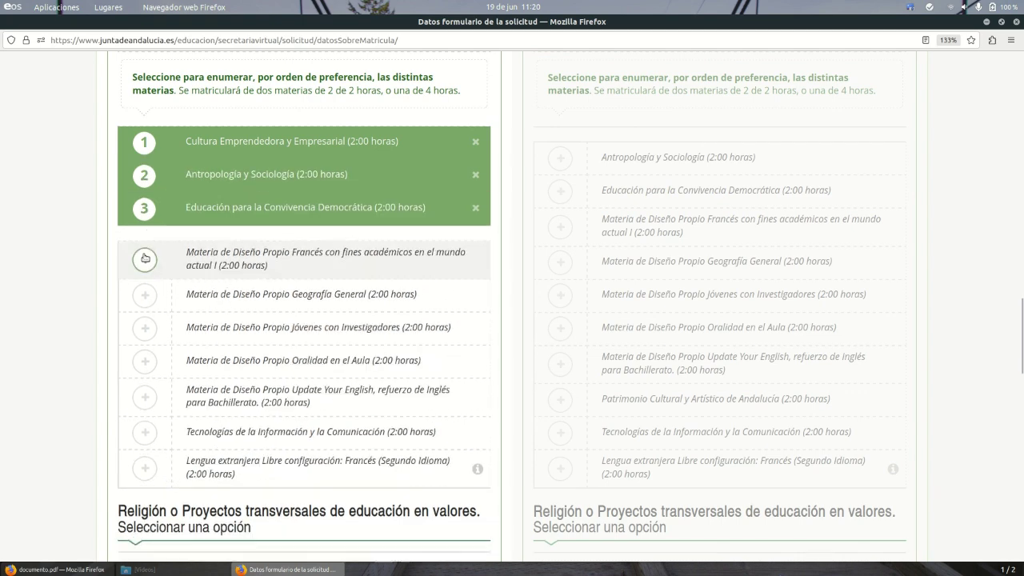
# Rank the remaining Andalusian optional subjects in listed order as preferences 4 to 10, from Francés con fines académicos to Lengua extranjera Francés.
pyautogui.click(144, 258)
pyautogui.click(144, 294)
pyautogui.click(145, 328)
pyautogui.click(145, 352)
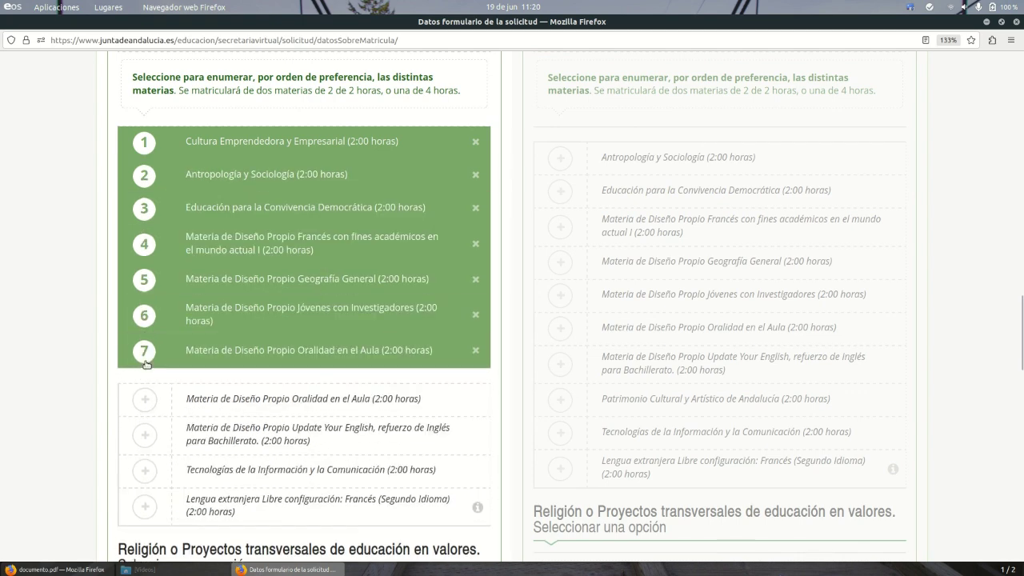
pyautogui.click(144, 400)
pyautogui.click(146, 438)
pyautogui.click(146, 472)
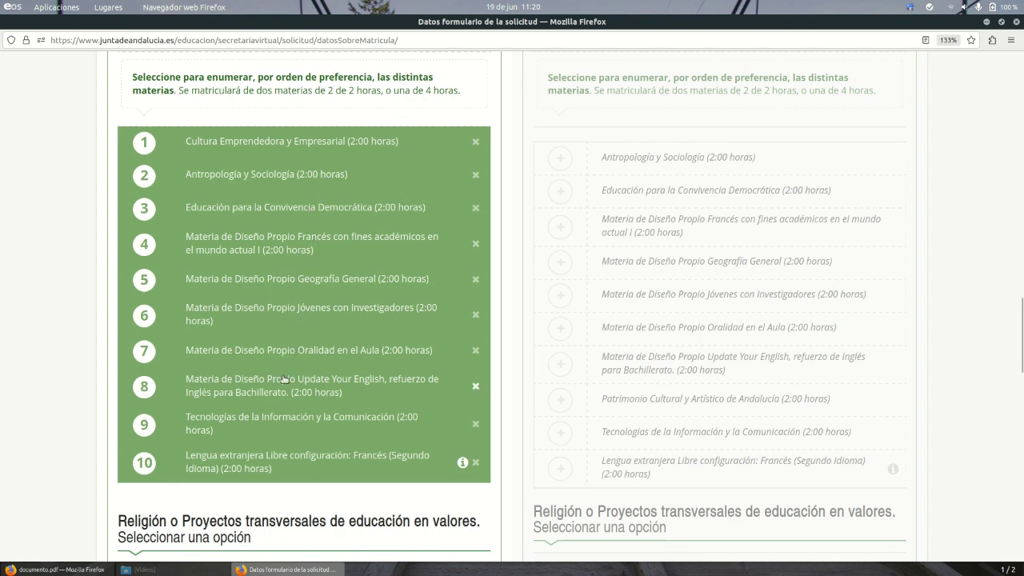
# Choose Proyectos Transversales de Educación en Valores and check the education level options, keeping CINE2.
pyautogui.scroll(-5, 293, 445)
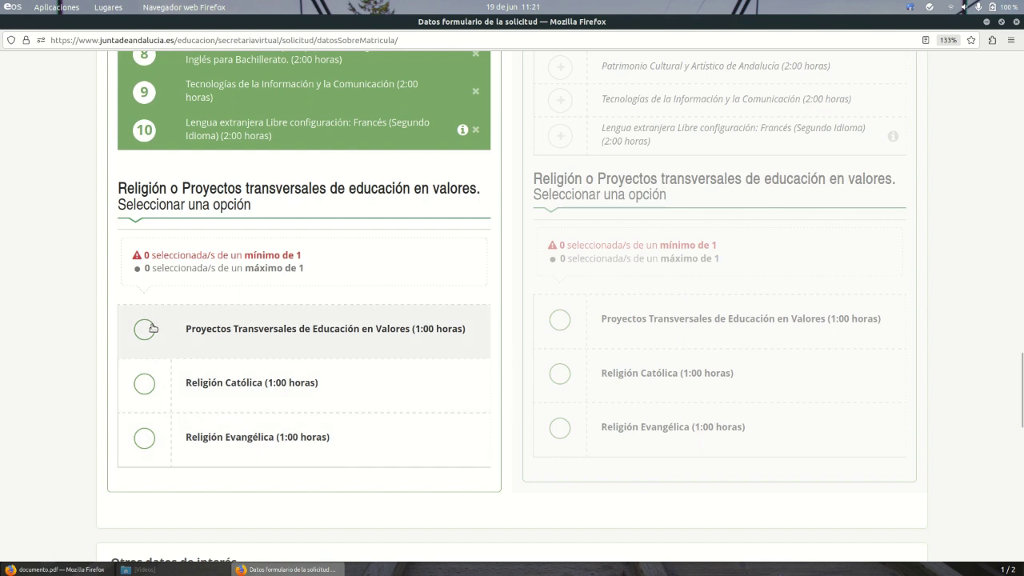
pyautogui.click(145, 330)
pyautogui.scroll(-6, 296, 334)
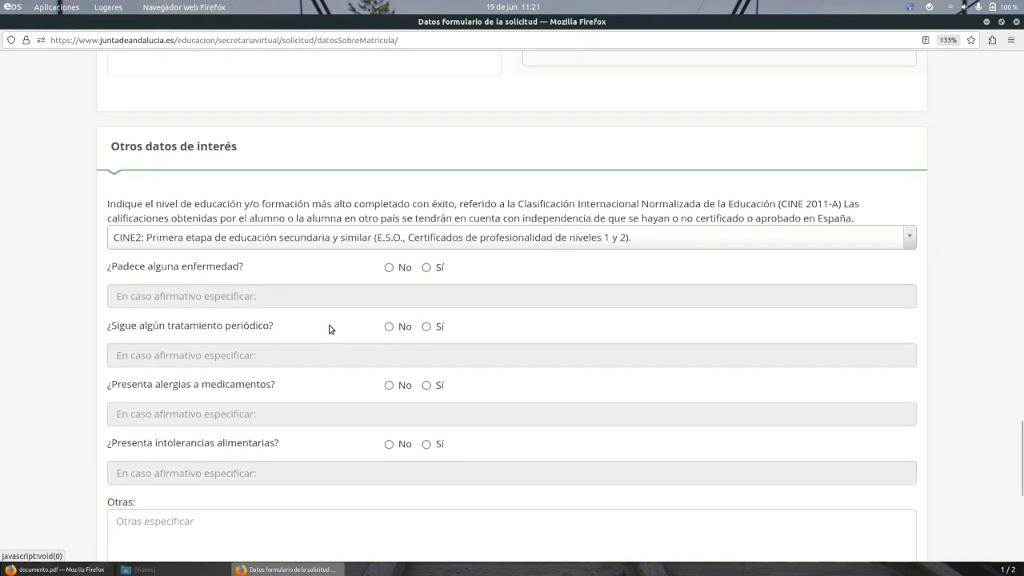
pyautogui.scroll(-1, 329, 329)
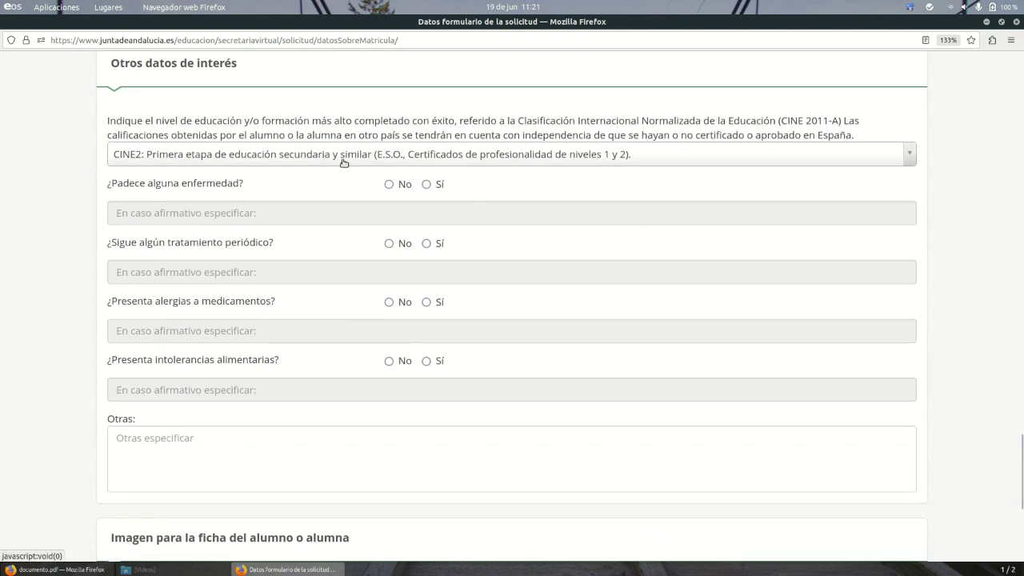
pyautogui.click(386, 156)
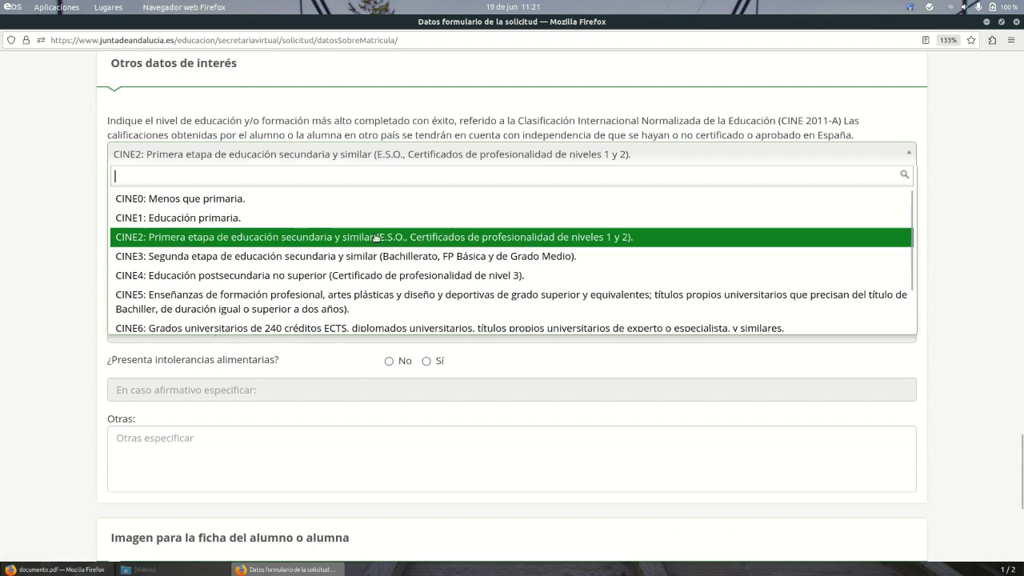
pyautogui.click(422, 160)
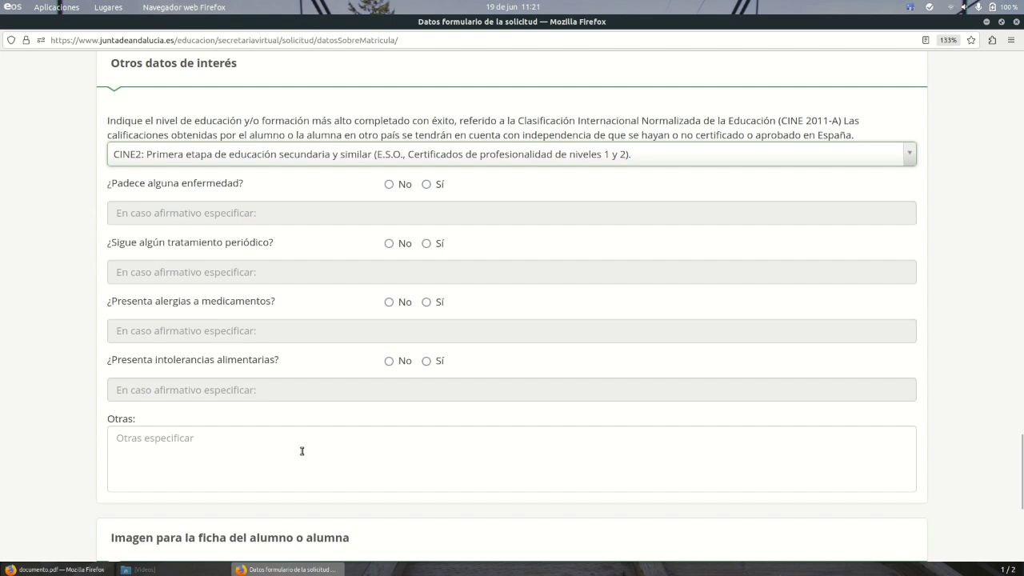
# Save the Matriculación Bachillerato form, leaving the health questions and the student image empty.
pyautogui.scroll(-3, 302, 450)
pyautogui.scroll(-2, 442, 419)
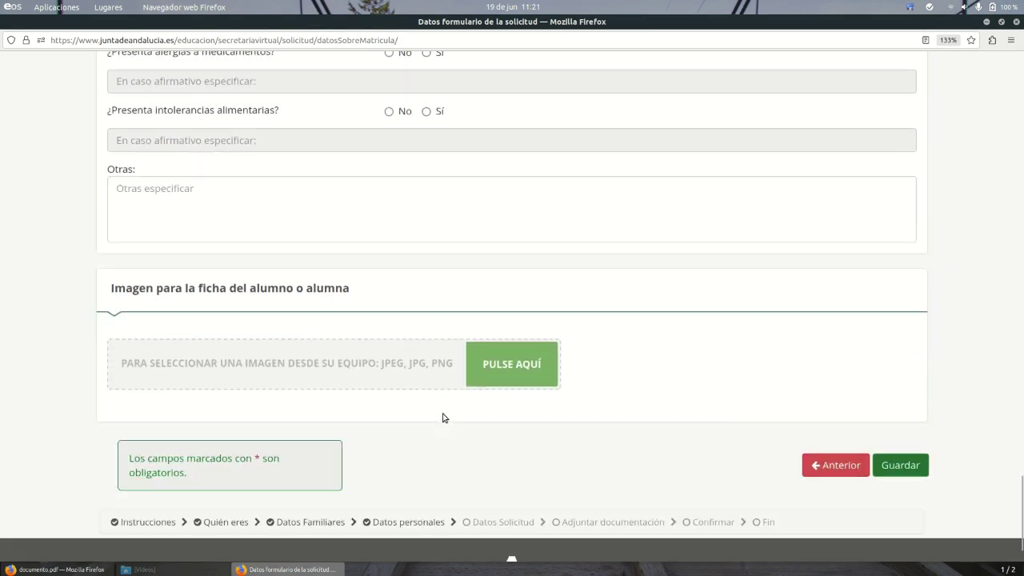
pyautogui.scroll(-1, 561, 400)
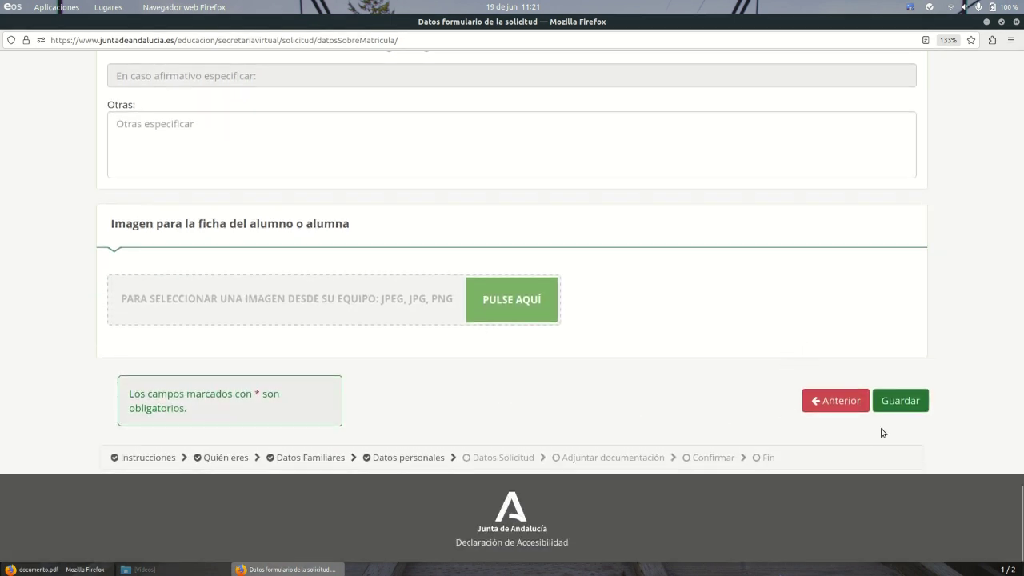
pyautogui.click(909, 407)
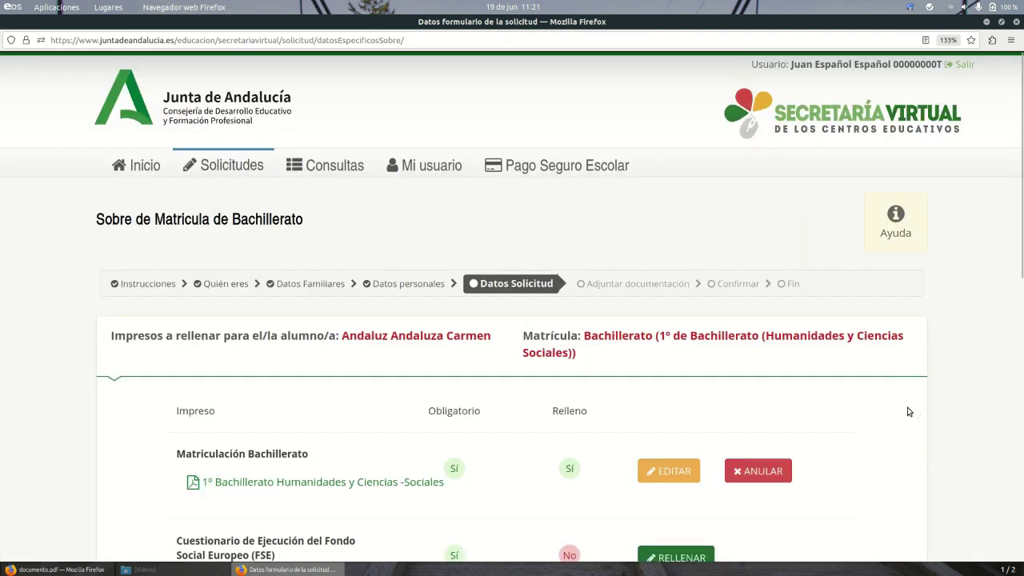
# Review the forms still to be filled in, the school insurance payment information and the other informative documents.
pyautogui.scroll(-3, 907, 384)
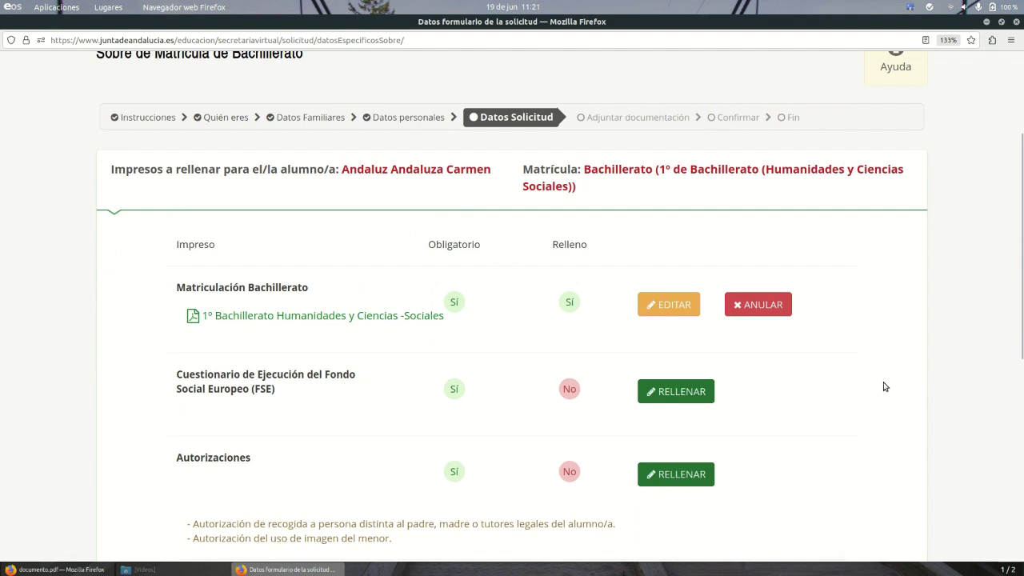
pyautogui.scroll(-2, 885, 387)
pyautogui.scroll(-2, 872, 350)
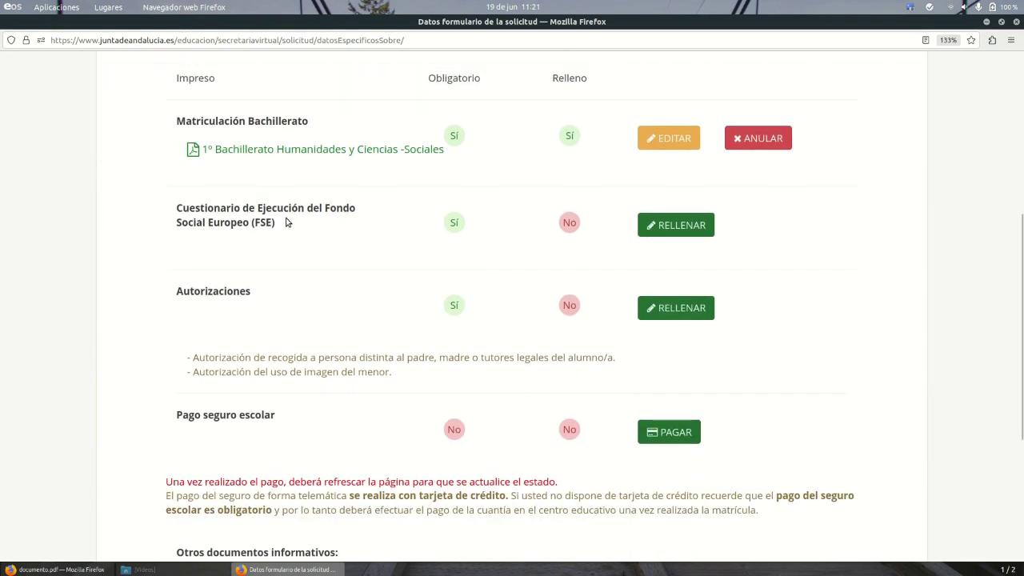
pyautogui.scroll(-2, 309, 220)
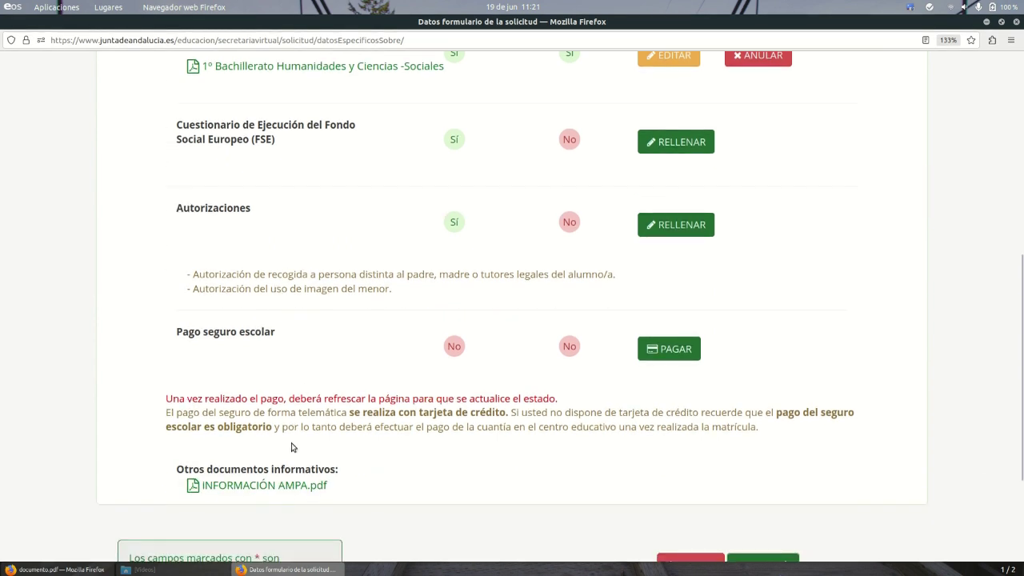
pyautogui.click(910, 6)
pyautogui.click(905, 62)
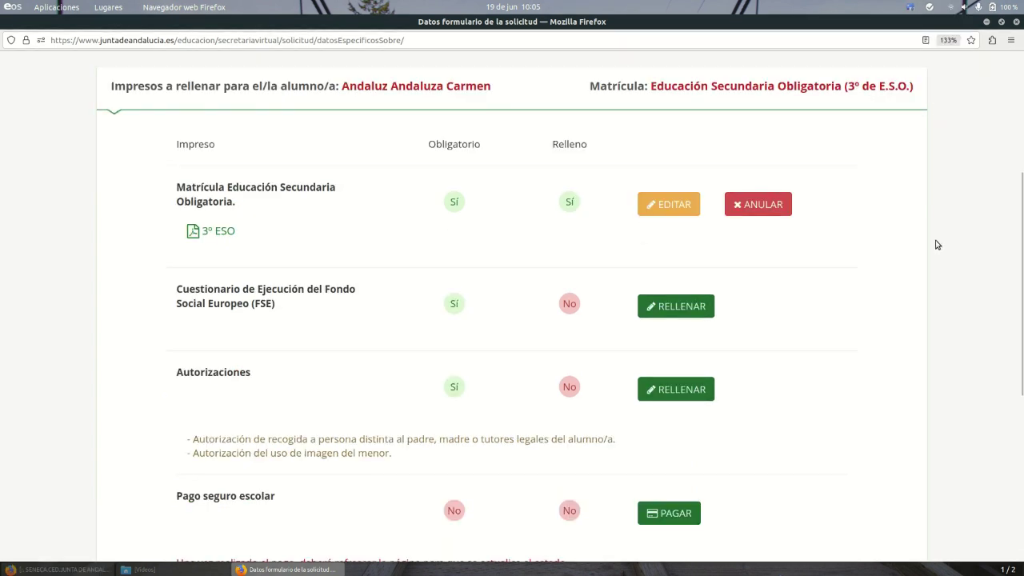
# Start filling in the Cuestionario de Ejecución del Fondo Social Europeo (FSE) and answer No to the household situation question.
pyautogui.scroll(-2, 932, 247)
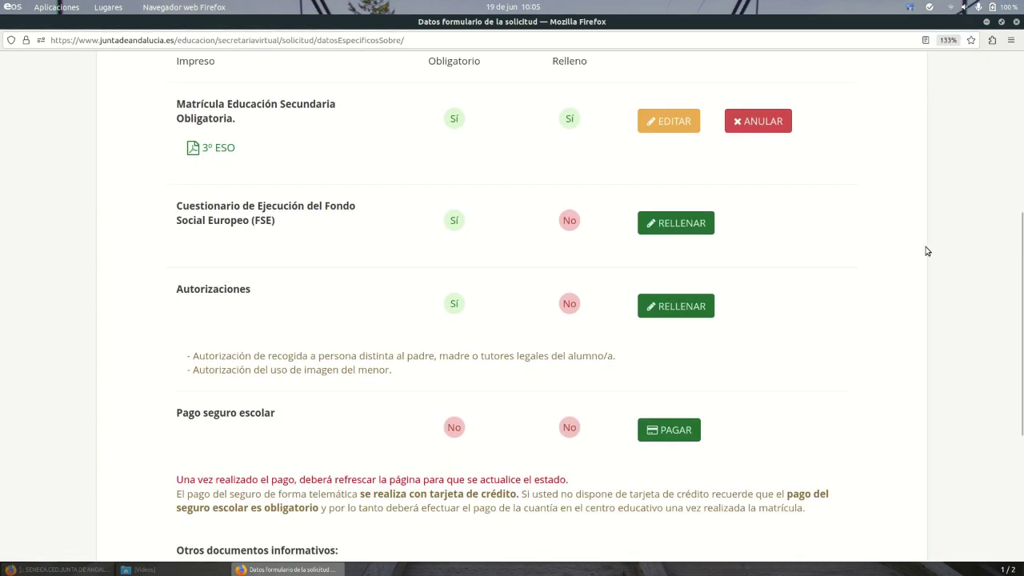
pyautogui.click(695, 230)
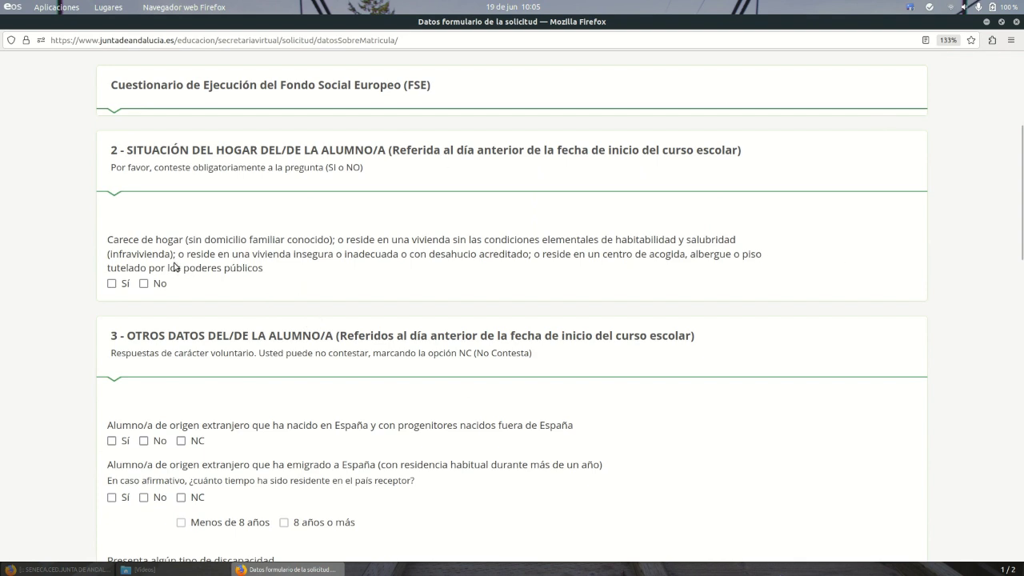
pyautogui.click(143, 283)
# Answer No to the student's foreign origin, emigration, disability and minority group questions in section 3.
pyautogui.scroll(-3, 270, 318)
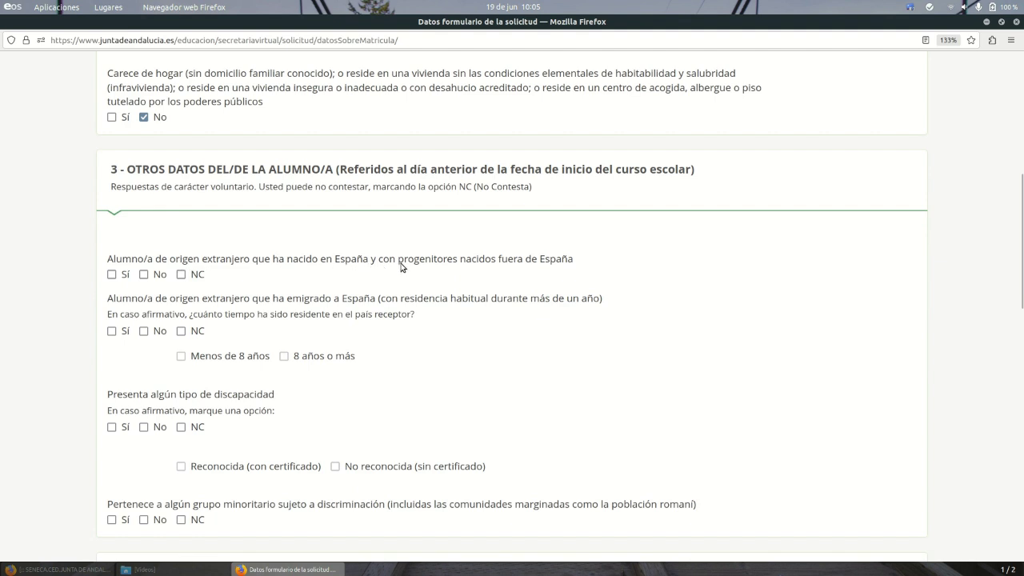
pyautogui.click(145, 278)
pyautogui.scroll(-2, 392, 300)
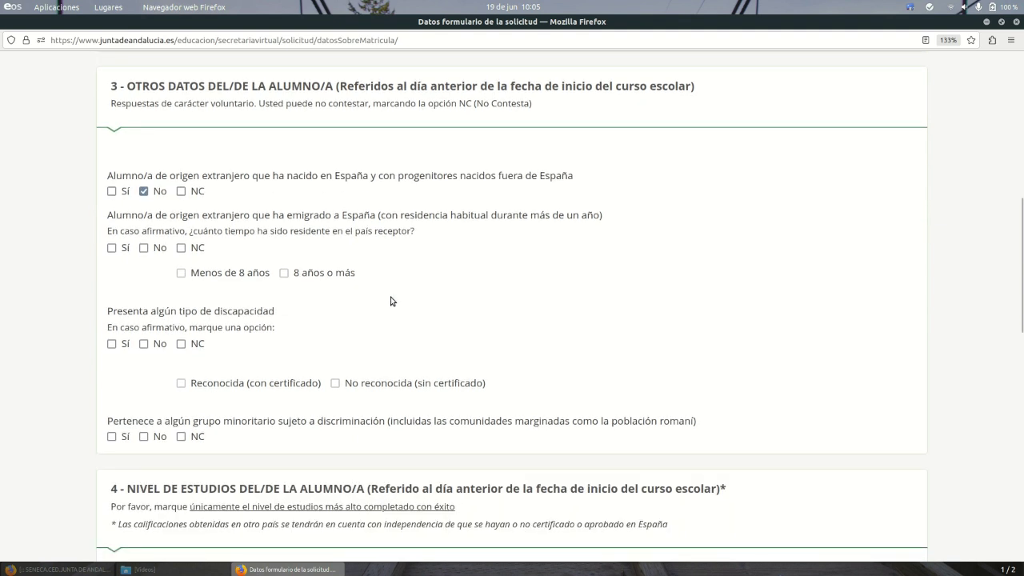
pyautogui.click(144, 248)
pyautogui.scroll(-4, 416, 272)
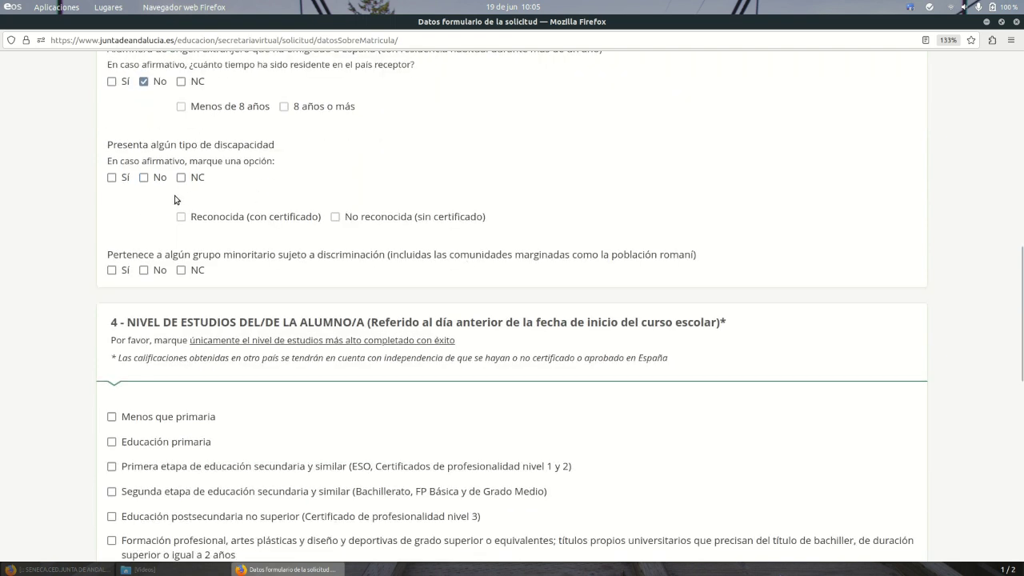
pyautogui.click(144, 178)
pyautogui.scroll(-2, 515, 199)
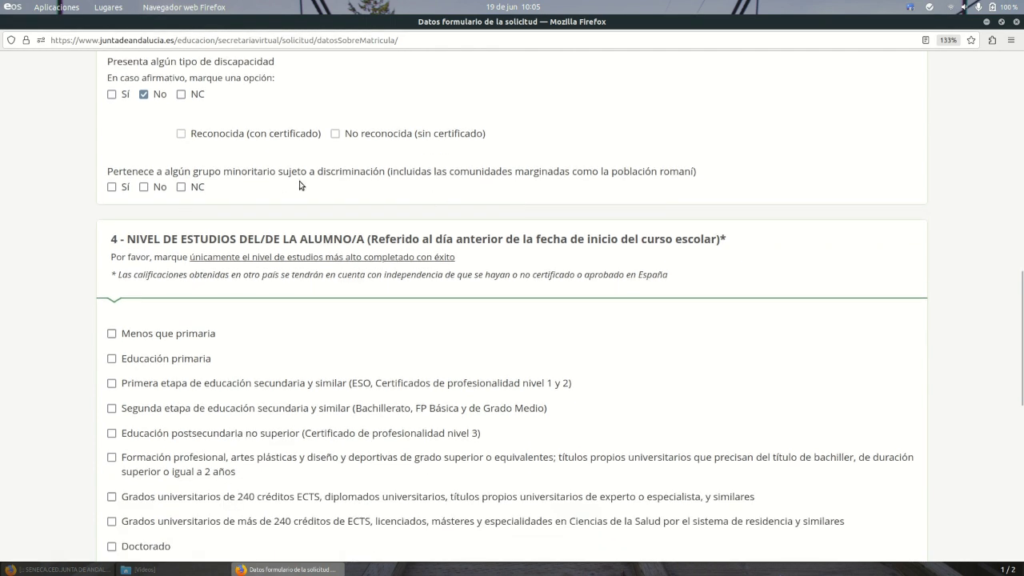
pyautogui.click(144, 186)
# Mark Educación primaria as the student's level of studies and answer No to both questions about other training.
pyautogui.scroll(-4, 342, 200)
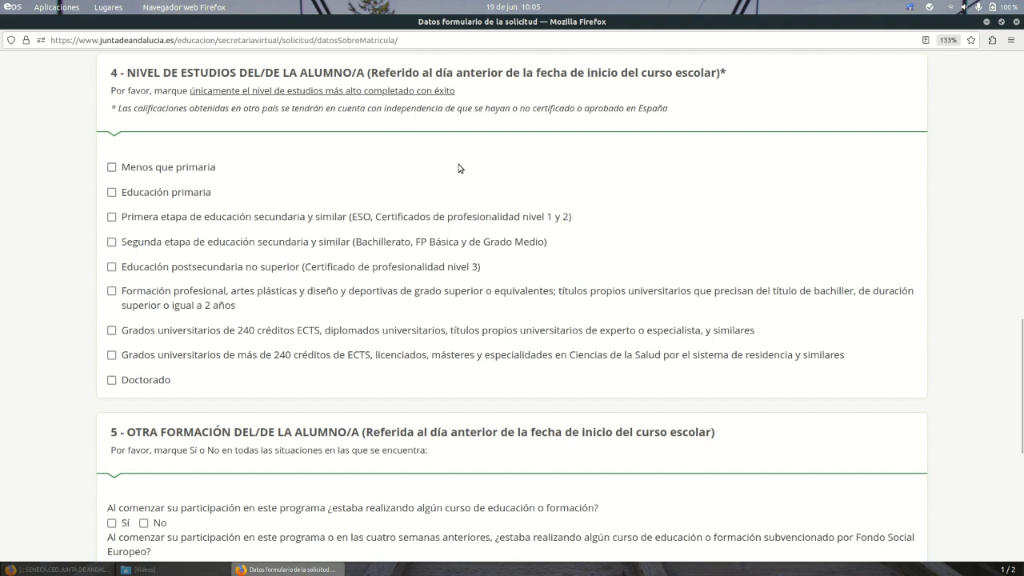
pyautogui.click(112, 193)
pyautogui.scroll(-3, 338, 198)
pyautogui.scroll(-2, 339, 200)
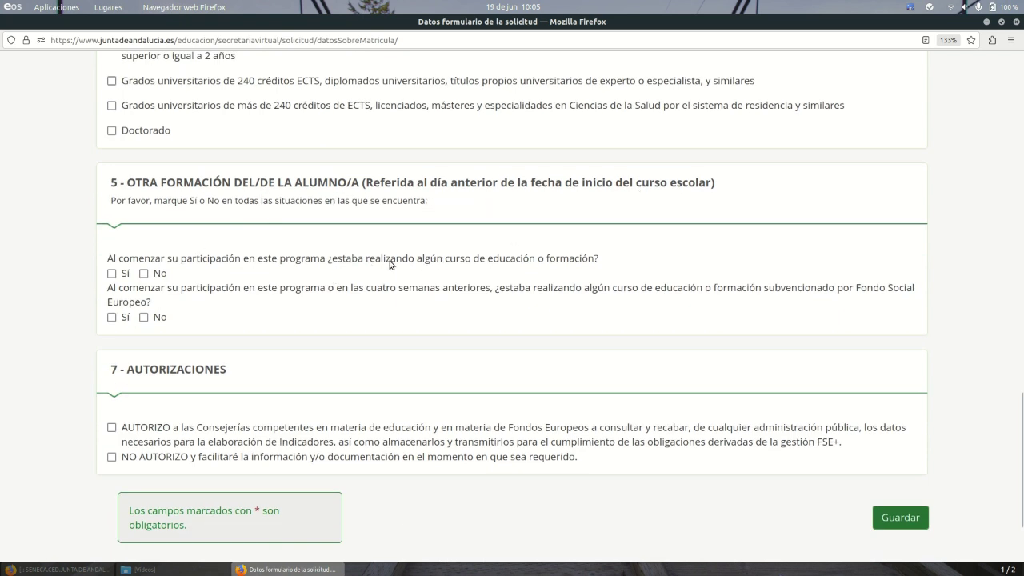
pyautogui.click(144, 273)
pyautogui.click(144, 318)
# Authorise the Consejerías to consult and collect the necessary data, and save the FSE questionnaire.
pyautogui.scroll(-2, 352, 312)
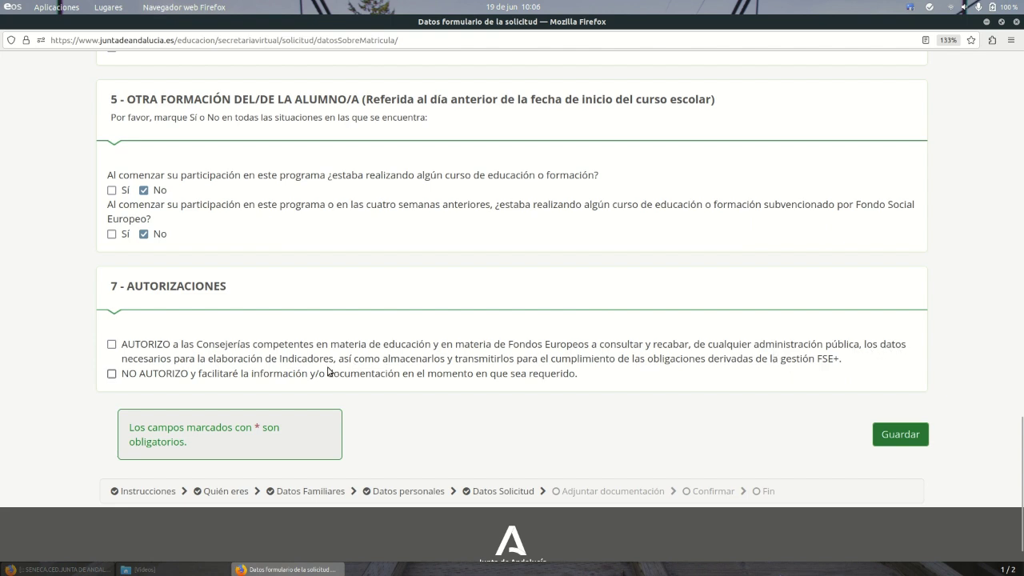
pyautogui.click(111, 345)
pyautogui.scroll(-1, 512, 320)
pyautogui.click(905, 403)
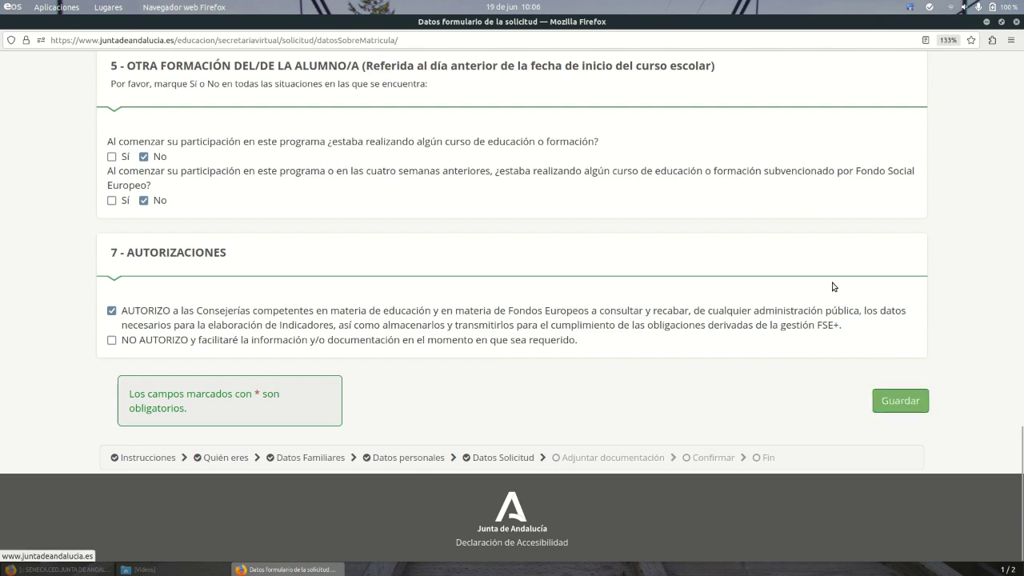
# Start filling in the Autorizaciones form and go to the section on persons authorised to collect the student.
pyautogui.scroll(-5, 888, 400)
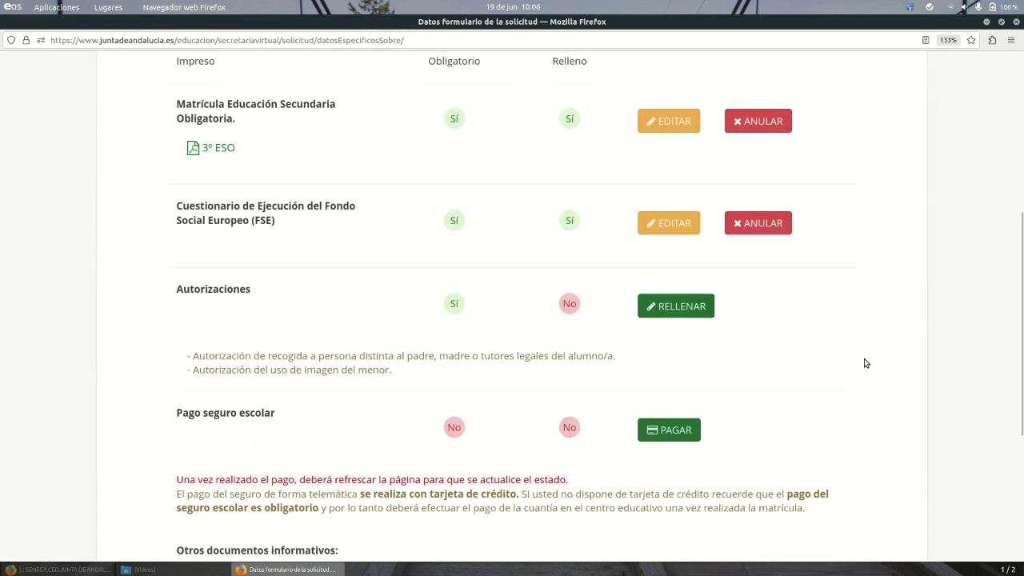
pyautogui.click(696, 307)
pyautogui.scroll(-5, 824, 288)
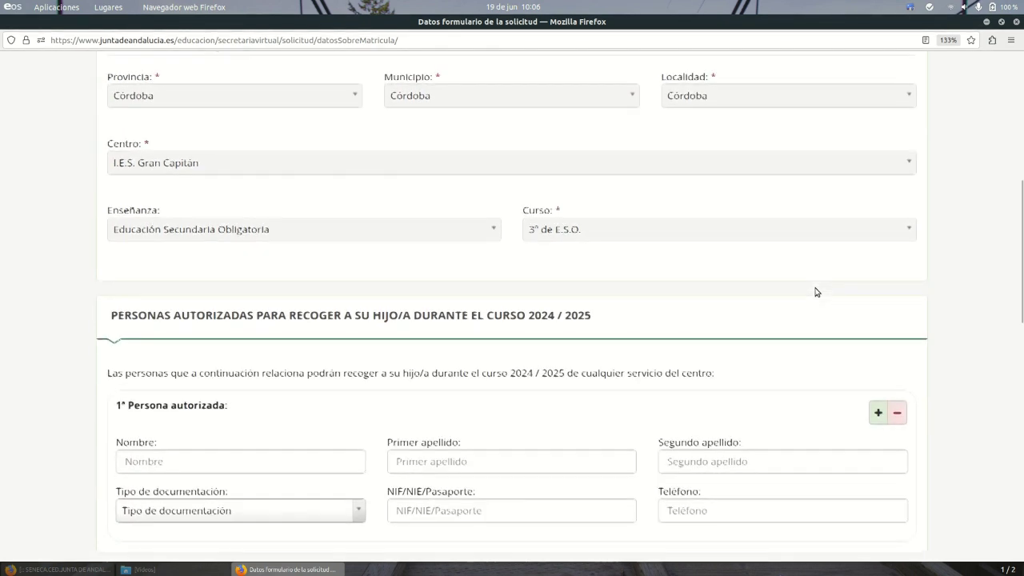
pyautogui.scroll(-1, 817, 292)
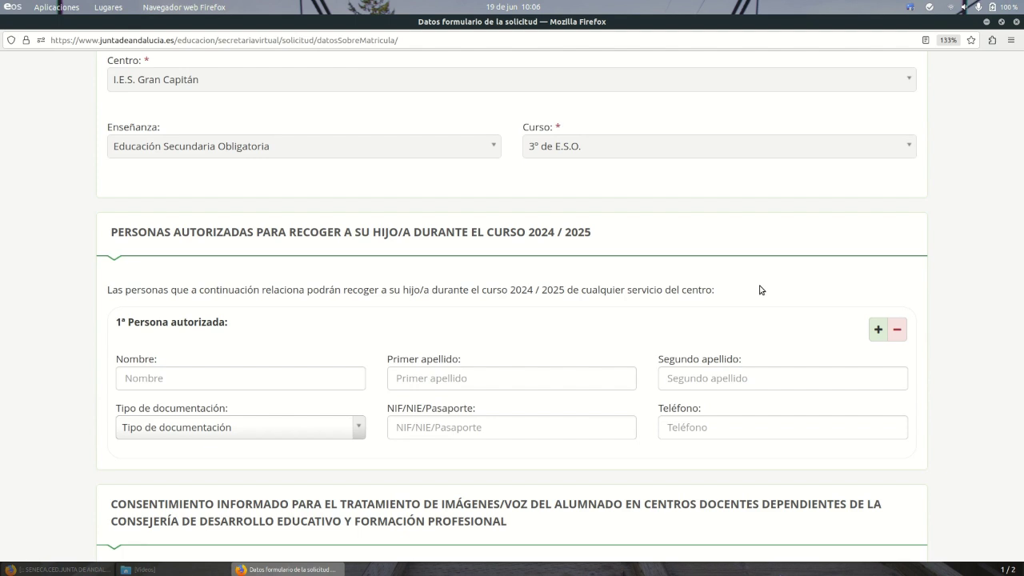
# Examine the fields for the first person authorised to collect the student, including the document type options, without filling them in.
pyautogui.scroll(-1, 760, 290)
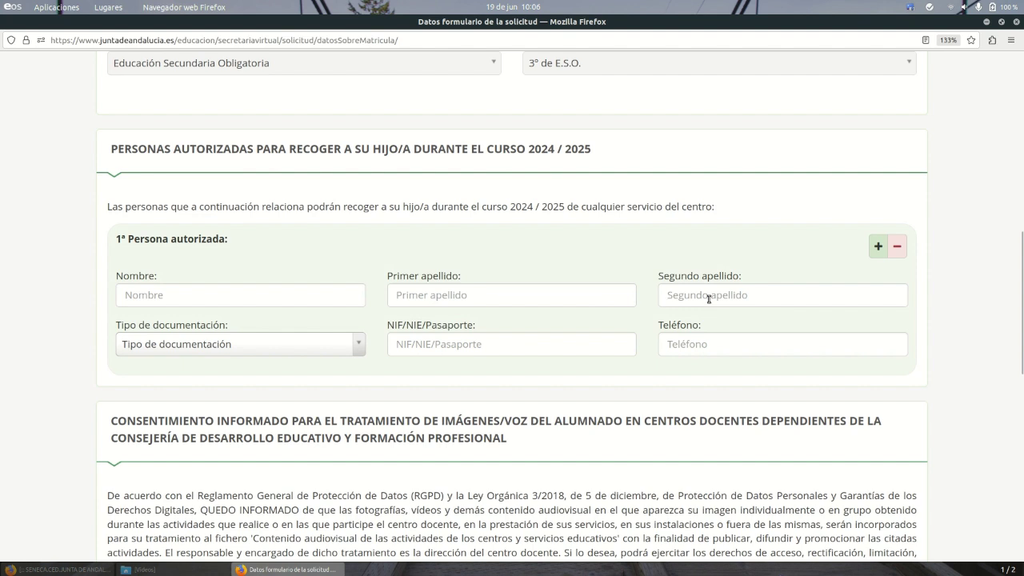
pyautogui.click(325, 348)
pyautogui.click(338, 351)
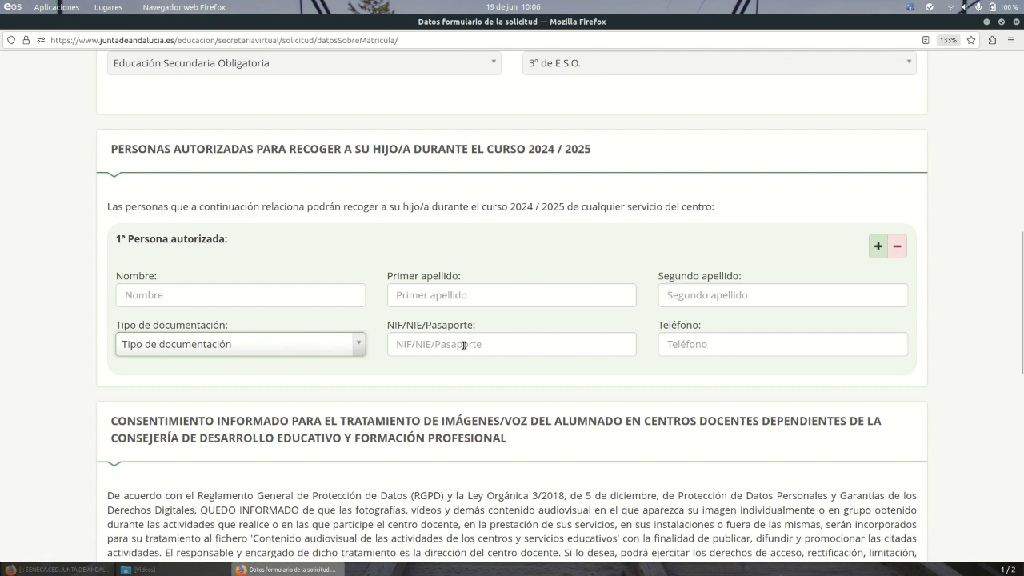
pyautogui.scroll(-2, 758, 348)
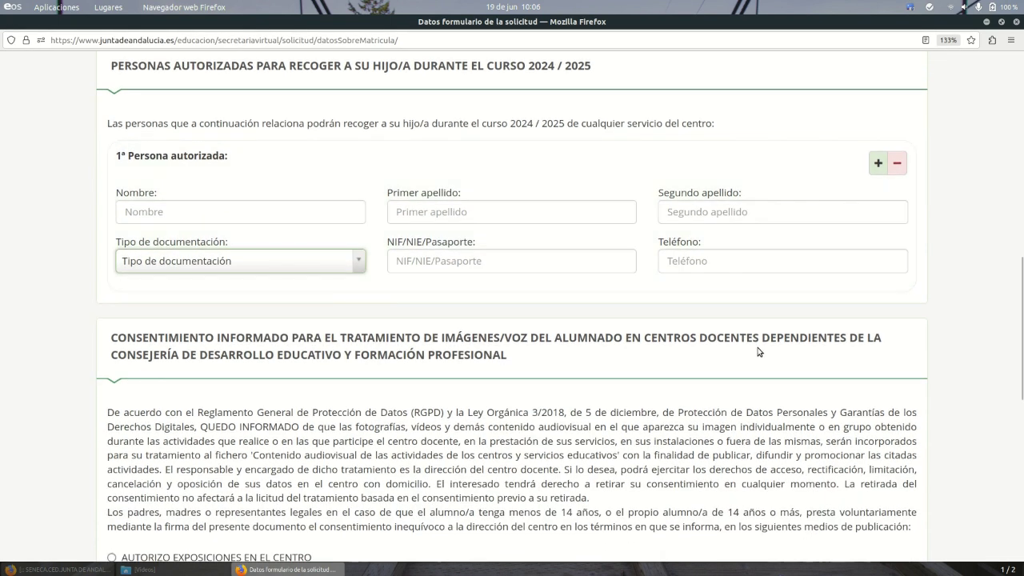
pyautogui.scroll(2, 758, 352)
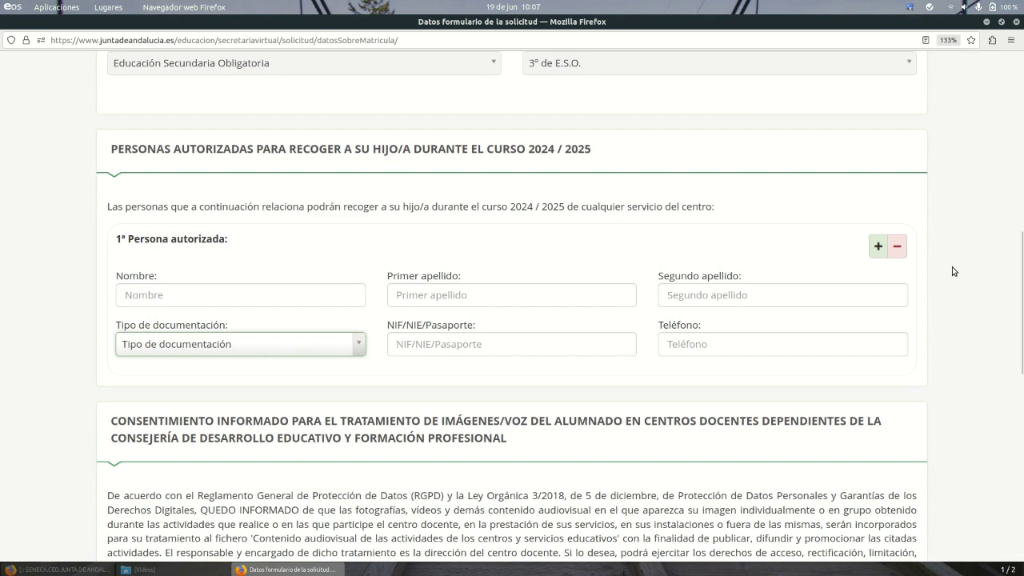
# Authorise the student's image in centre exhibitions, the centre's website and social networks, give consent, and save the Autorizaciones form.
pyautogui.scroll(-5, 952, 271)
pyautogui.scroll(-3, 948, 274)
pyautogui.scroll(-2, 948, 274)
pyautogui.scroll(2, 948, 274)
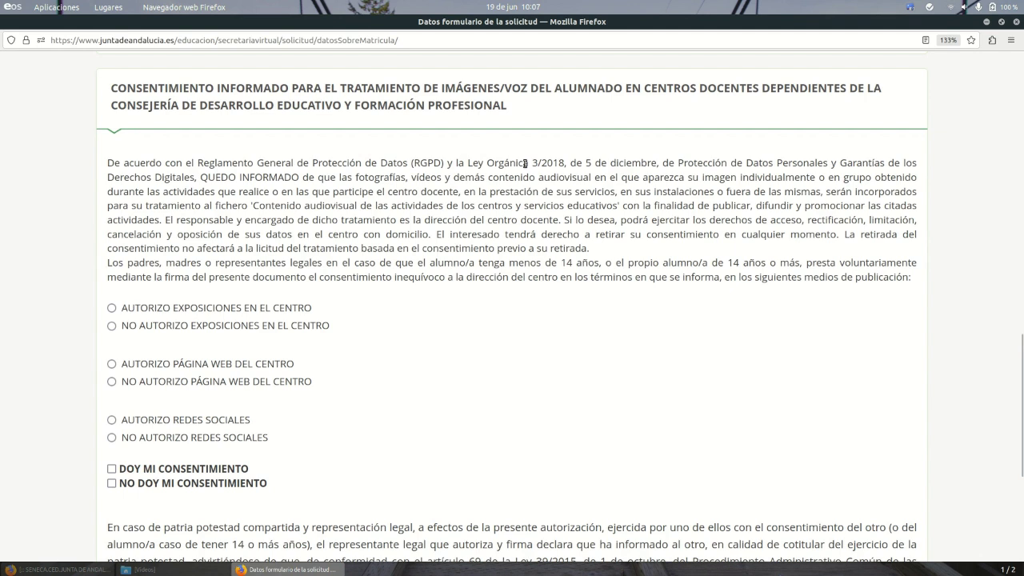
pyautogui.click(112, 308)
pyautogui.scroll(-2, 375, 407)
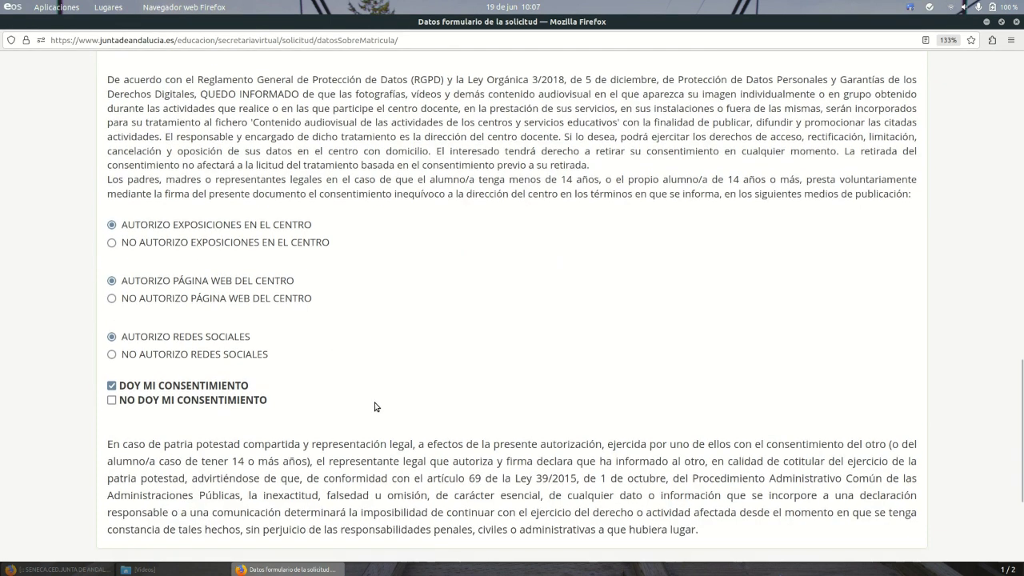
pyautogui.scroll(-2, 408, 380)
pyautogui.scroll(-1, 419, 373)
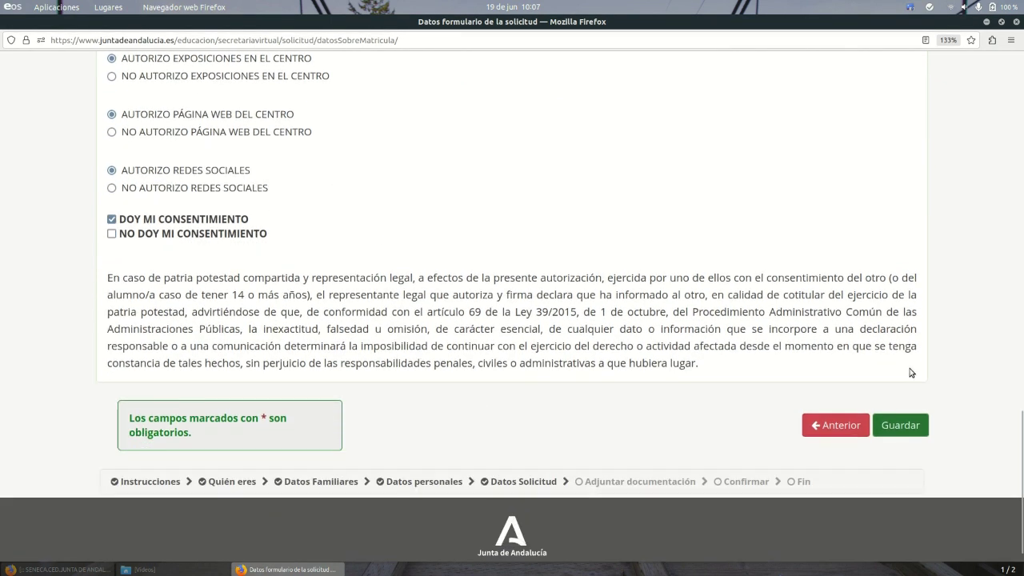
pyautogui.click(908, 429)
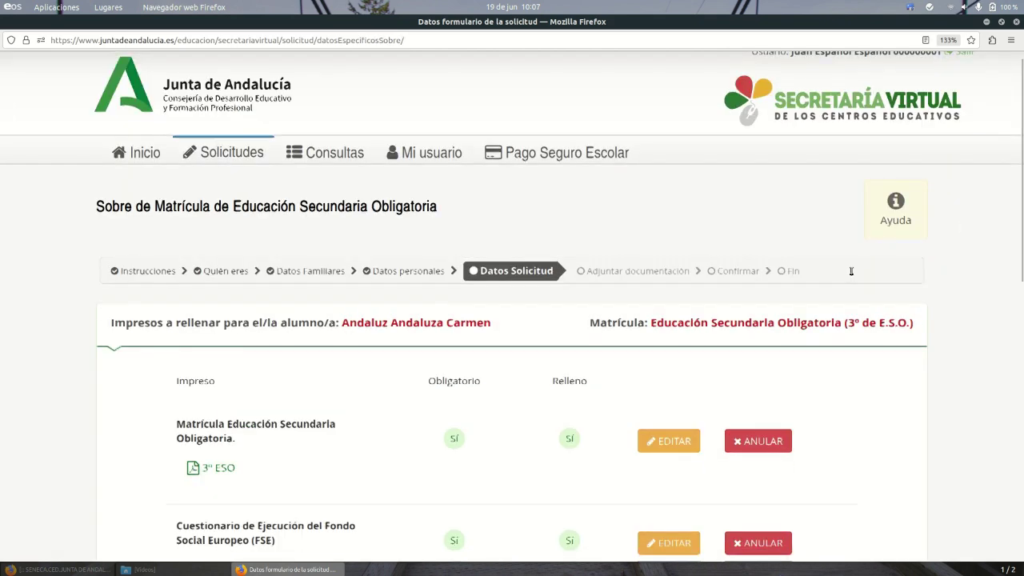
# Try to open the online payment for Pago seguro escolar, and return to the end of the enrolment forms list.
pyautogui.scroll(-4, 851, 281)
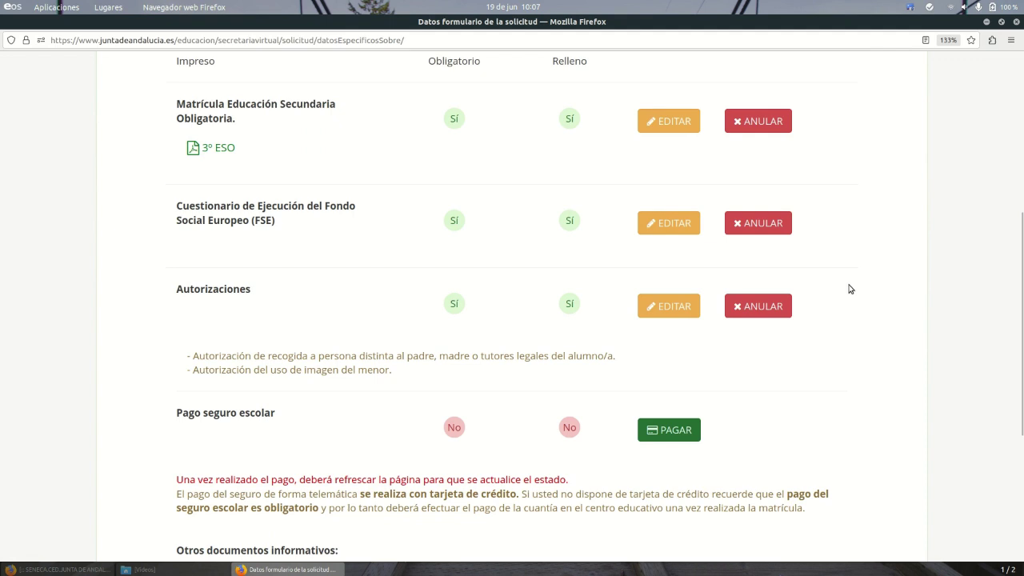
pyautogui.click(672, 432)
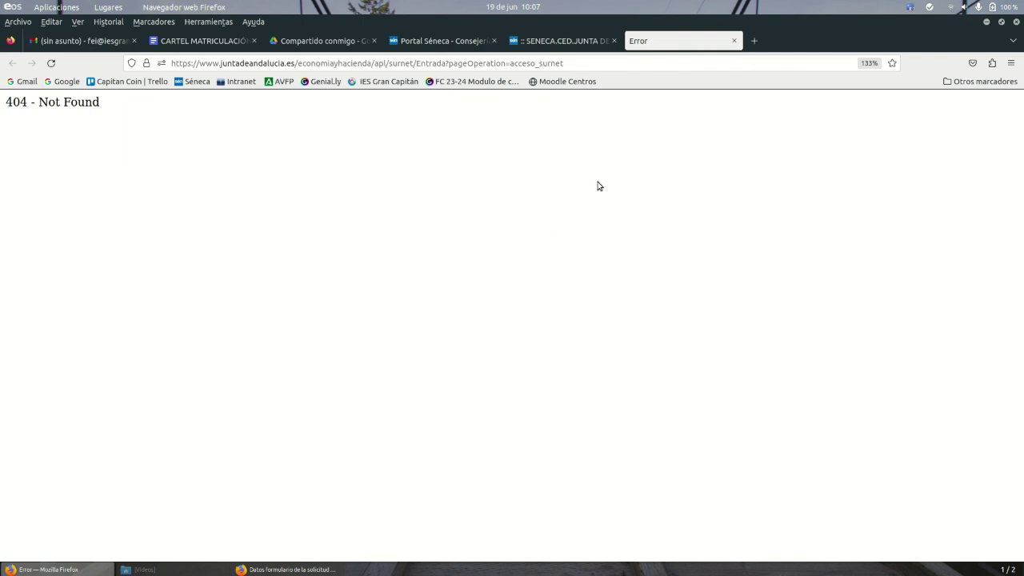
pyautogui.click(317, 570)
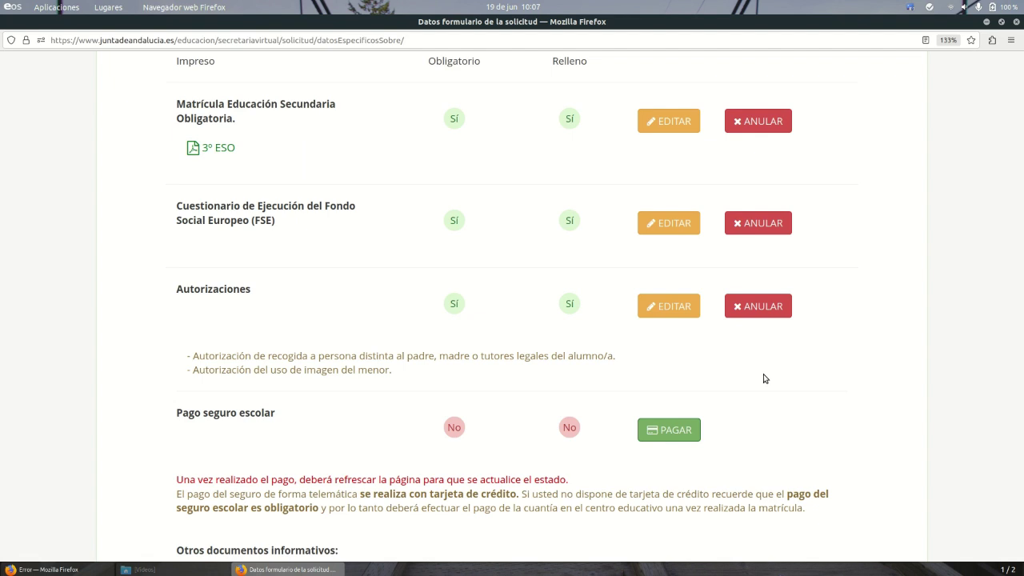
pyautogui.scroll(-5, 764, 379)
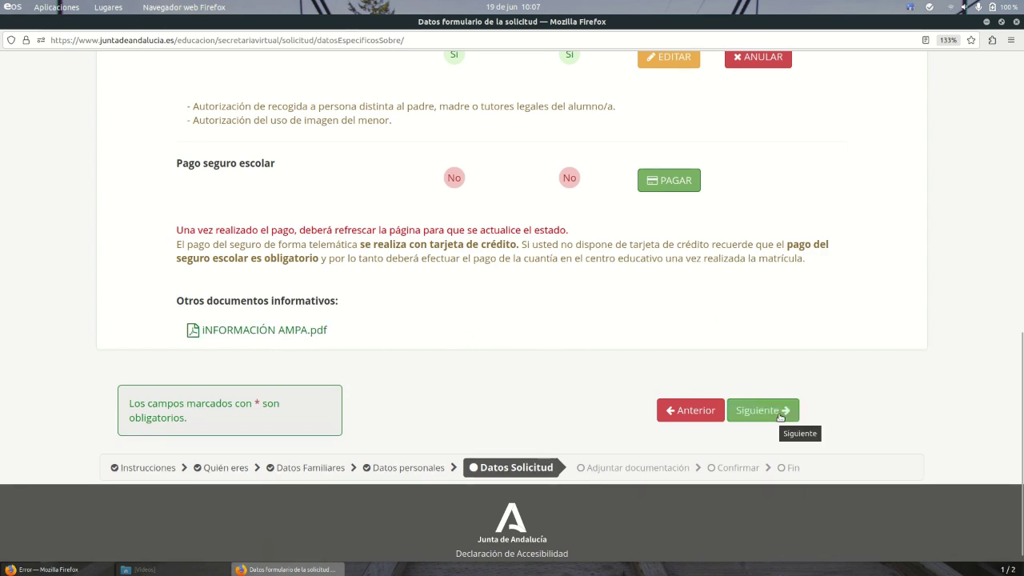
pyautogui.click(910, 7)
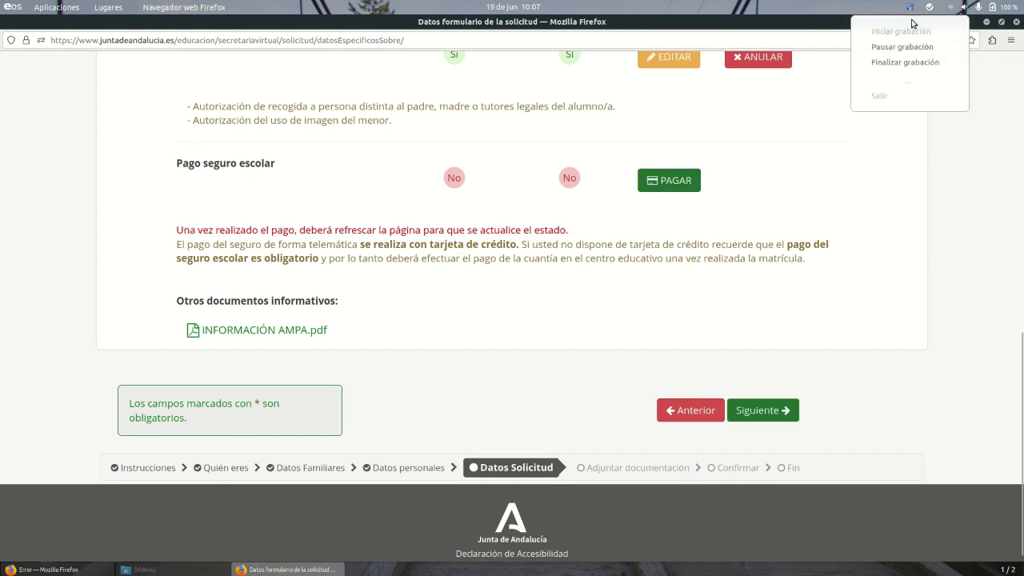
pyautogui.click(905, 62)
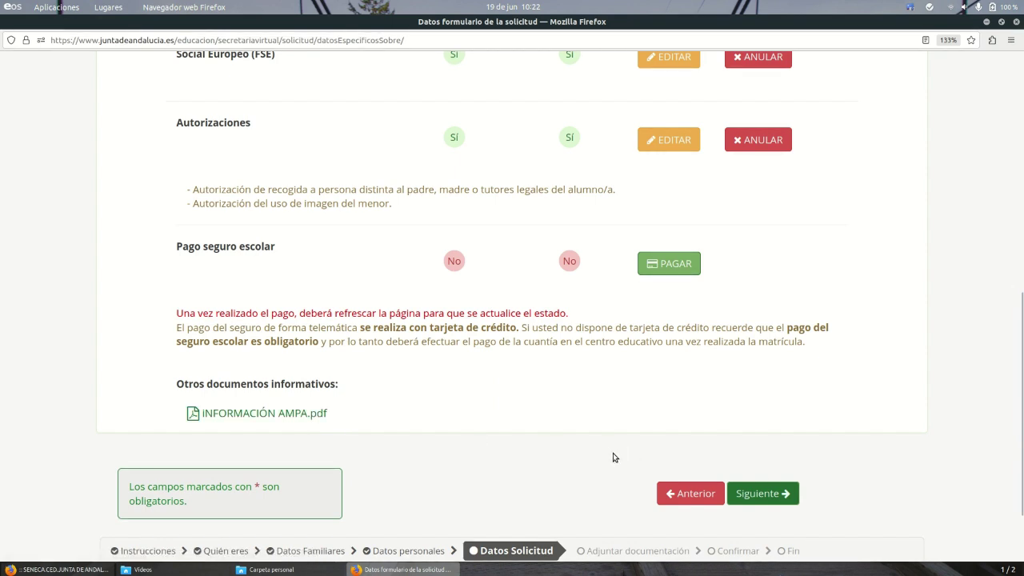
# Advance to the Adjuntar documentación stage and continue to Confirmar without attaching any file.
pyautogui.click(770, 498)
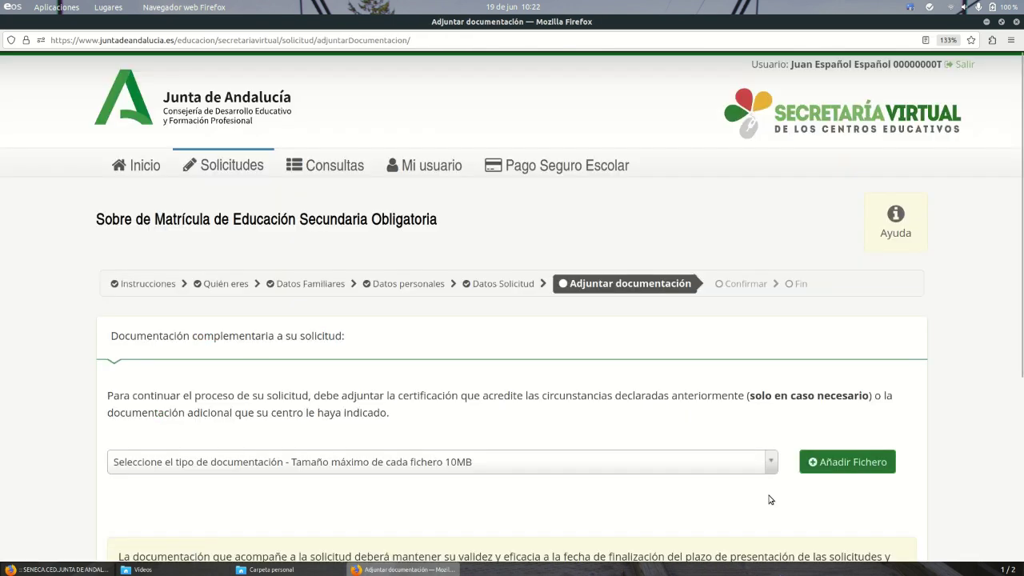
pyautogui.scroll(-2, 874, 319)
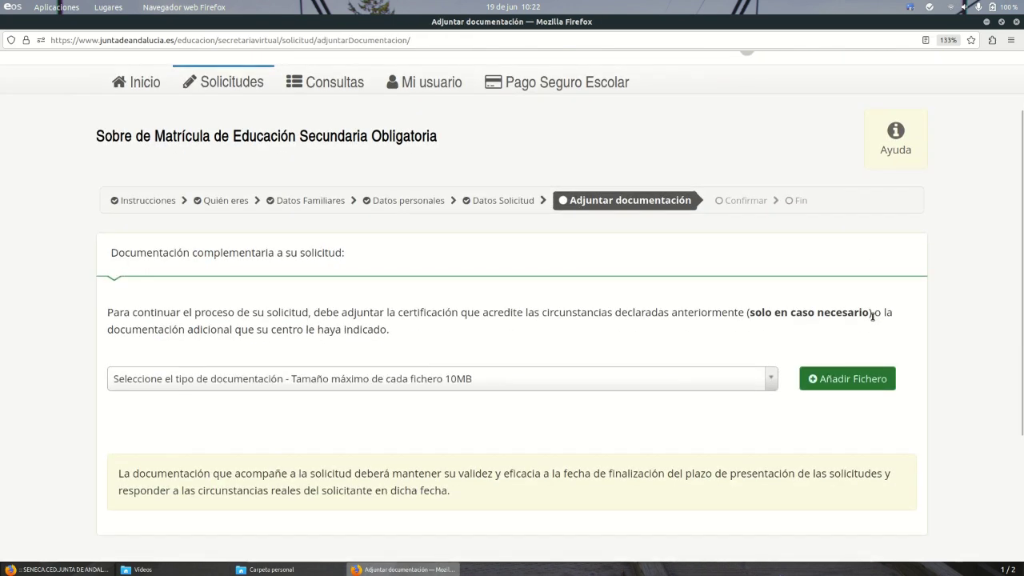
pyautogui.scroll(-2, 910, 310)
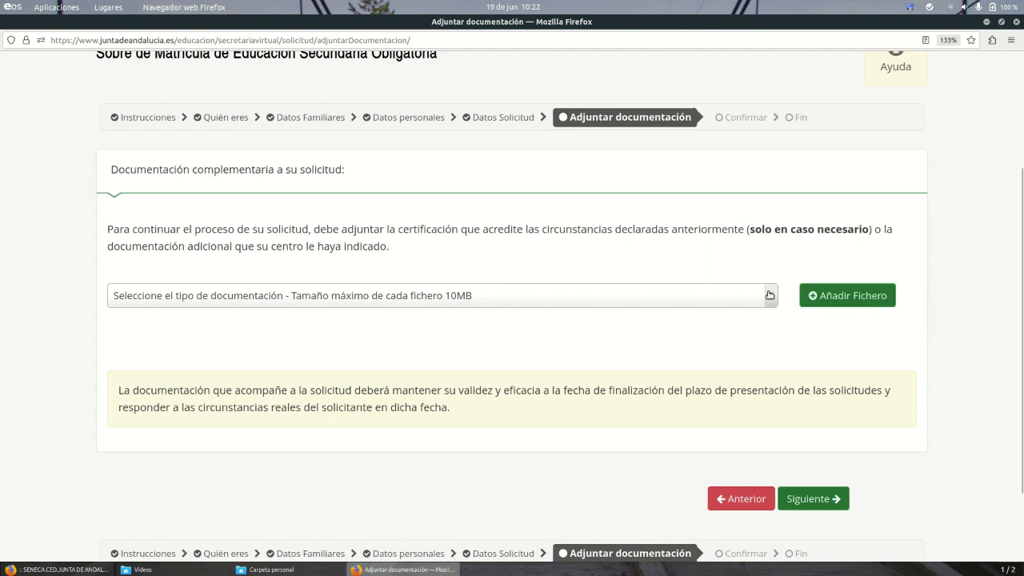
pyautogui.scroll(-2, 887, 411)
pyautogui.scroll(1, 886, 410)
pyautogui.scroll(1, 887, 410)
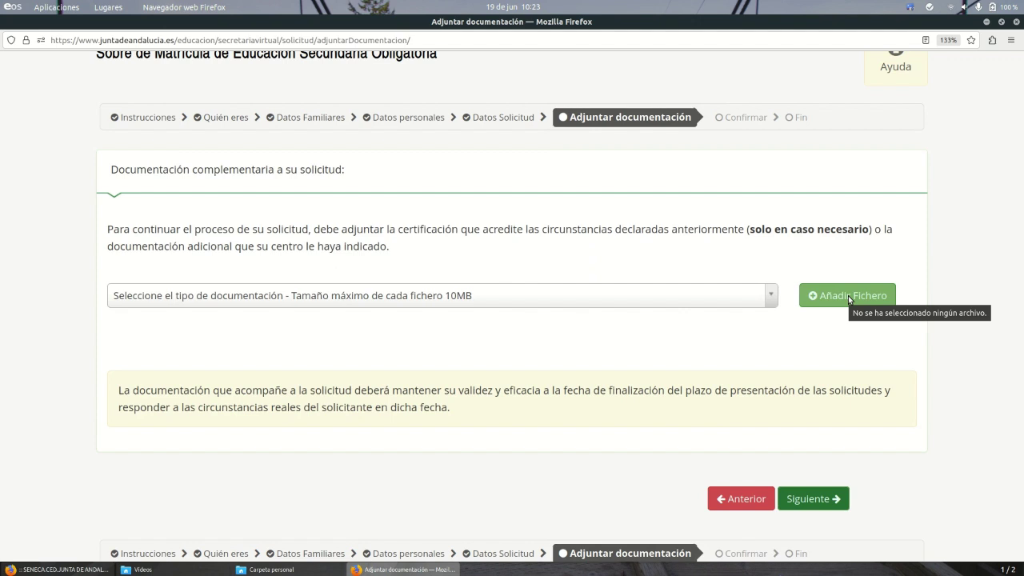
pyautogui.click(810, 498)
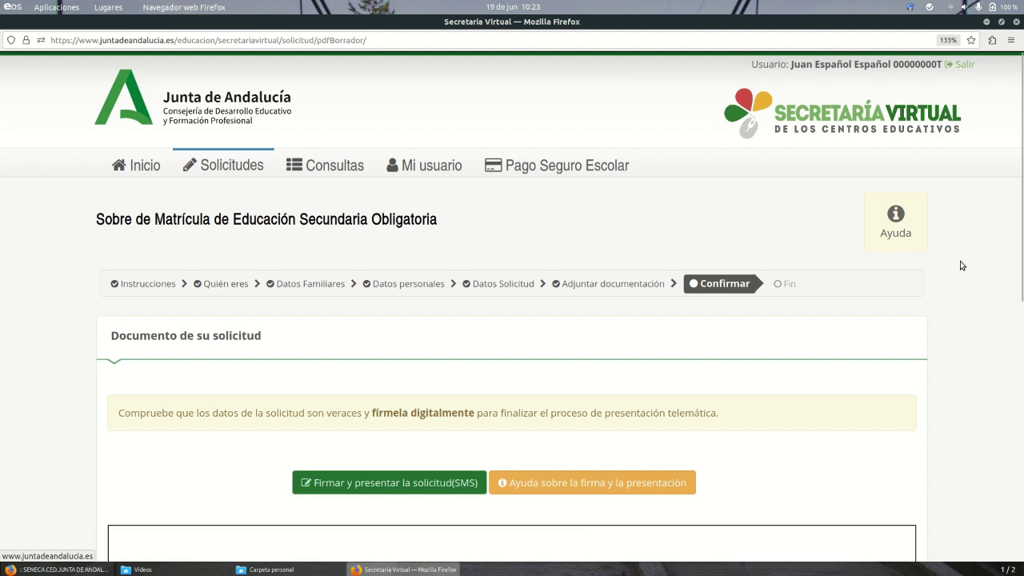
# Review the draft application document and start signing and submitting the application by SMS.
pyautogui.scroll(-2, 960, 262)
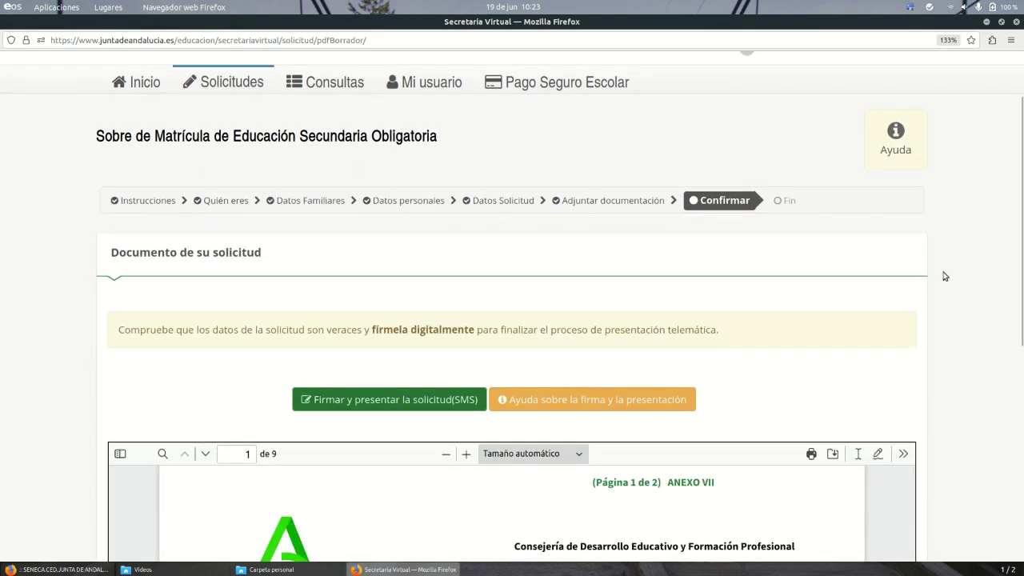
pyautogui.scroll(-4, 905, 371)
pyautogui.scroll(-10, 610, 251)
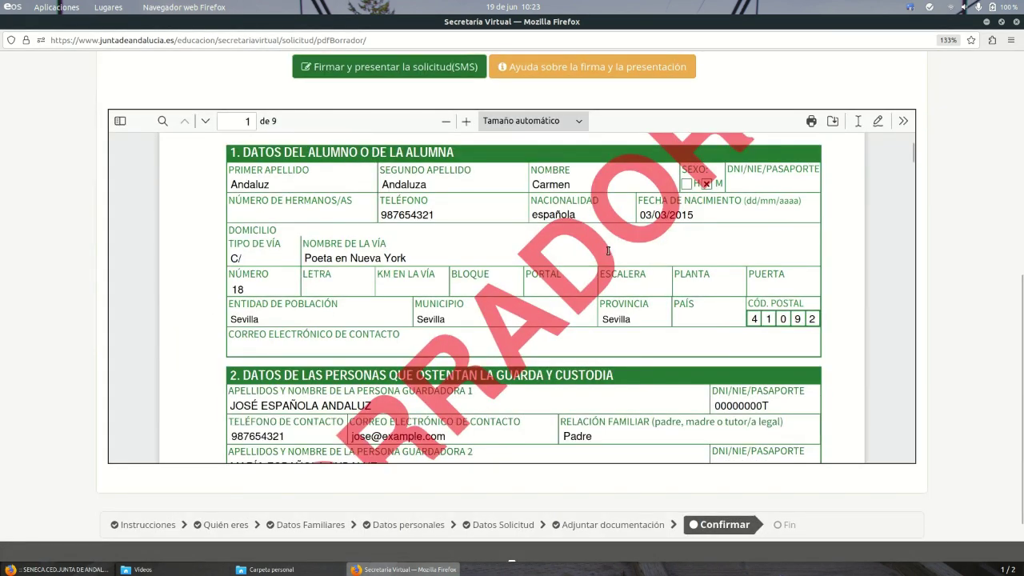
pyautogui.scroll(10, 610, 251)
pyautogui.scroll(4, 972, 232)
pyautogui.scroll(-2, 977, 229)
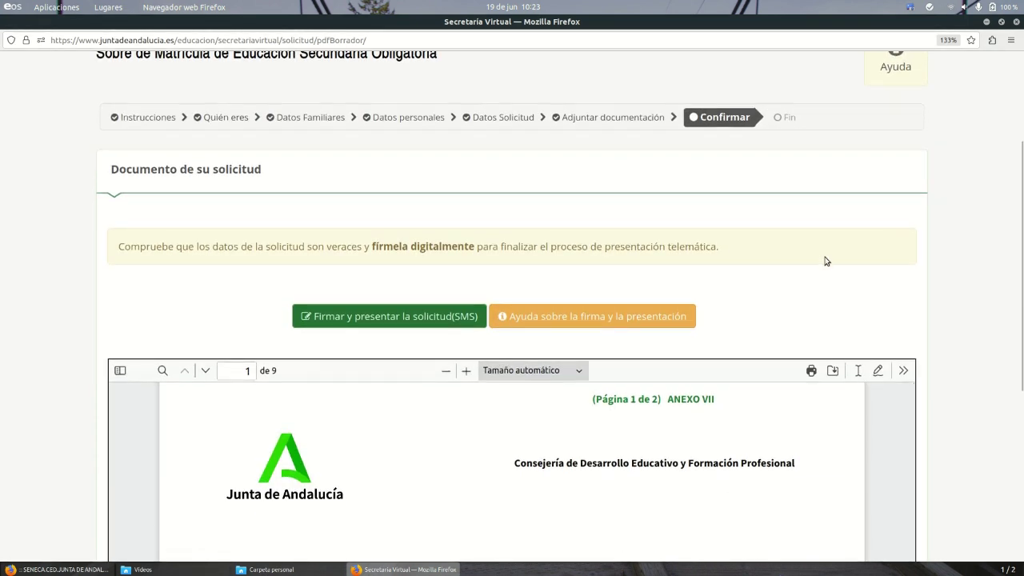
pyautogui.click(408, 319)
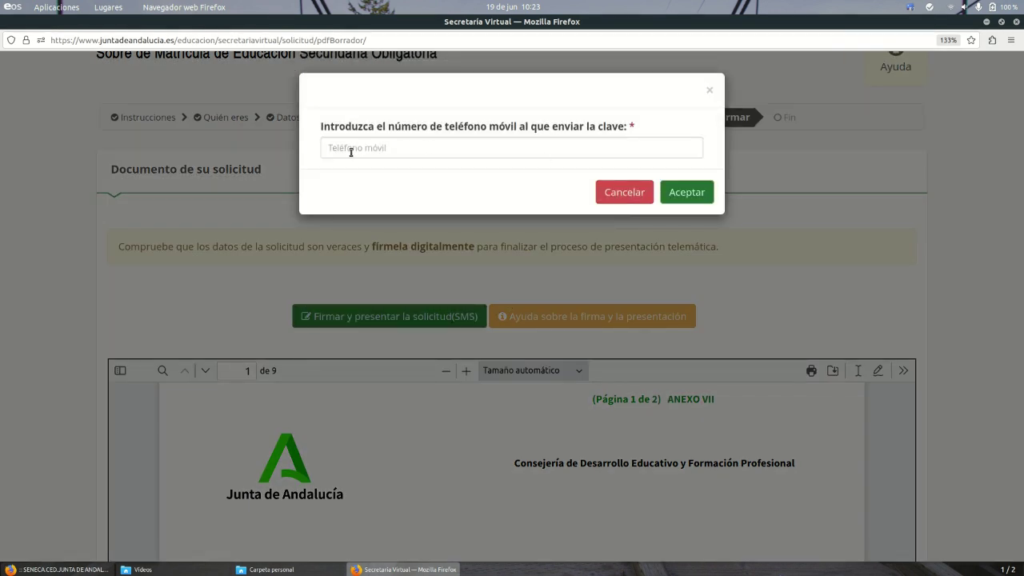